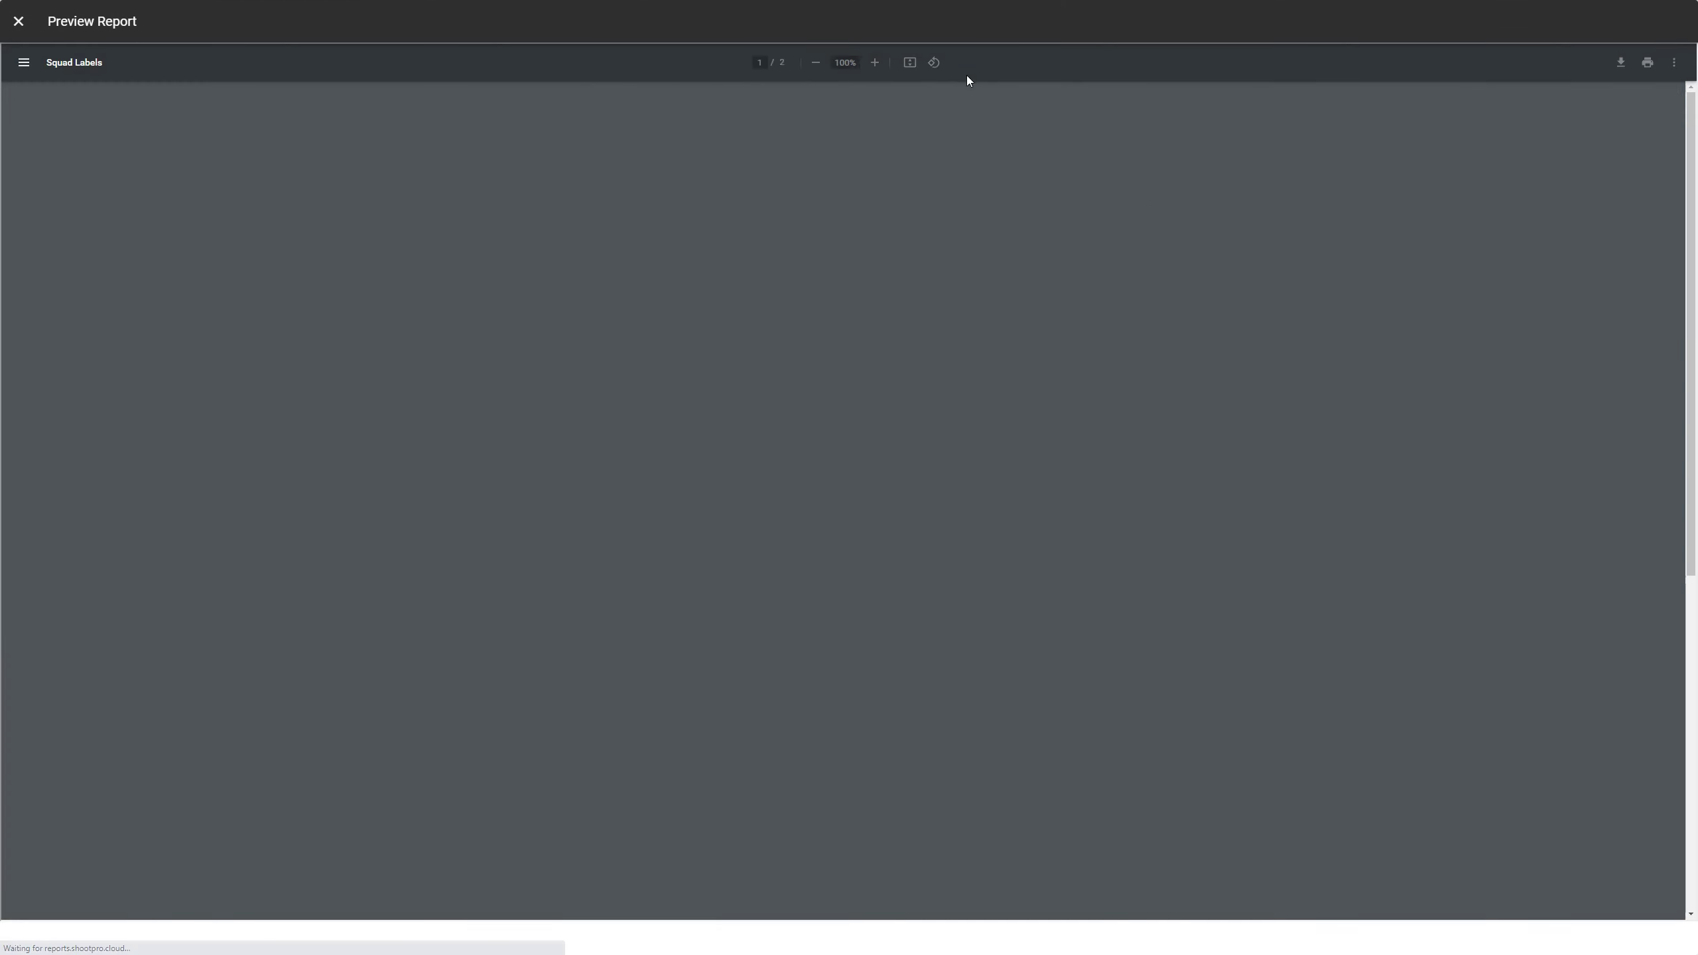
# - Bring up the expanded print settings for the squad labels report and set the paper size to Letter
pyautogui.scroll(-7, 730, 527)
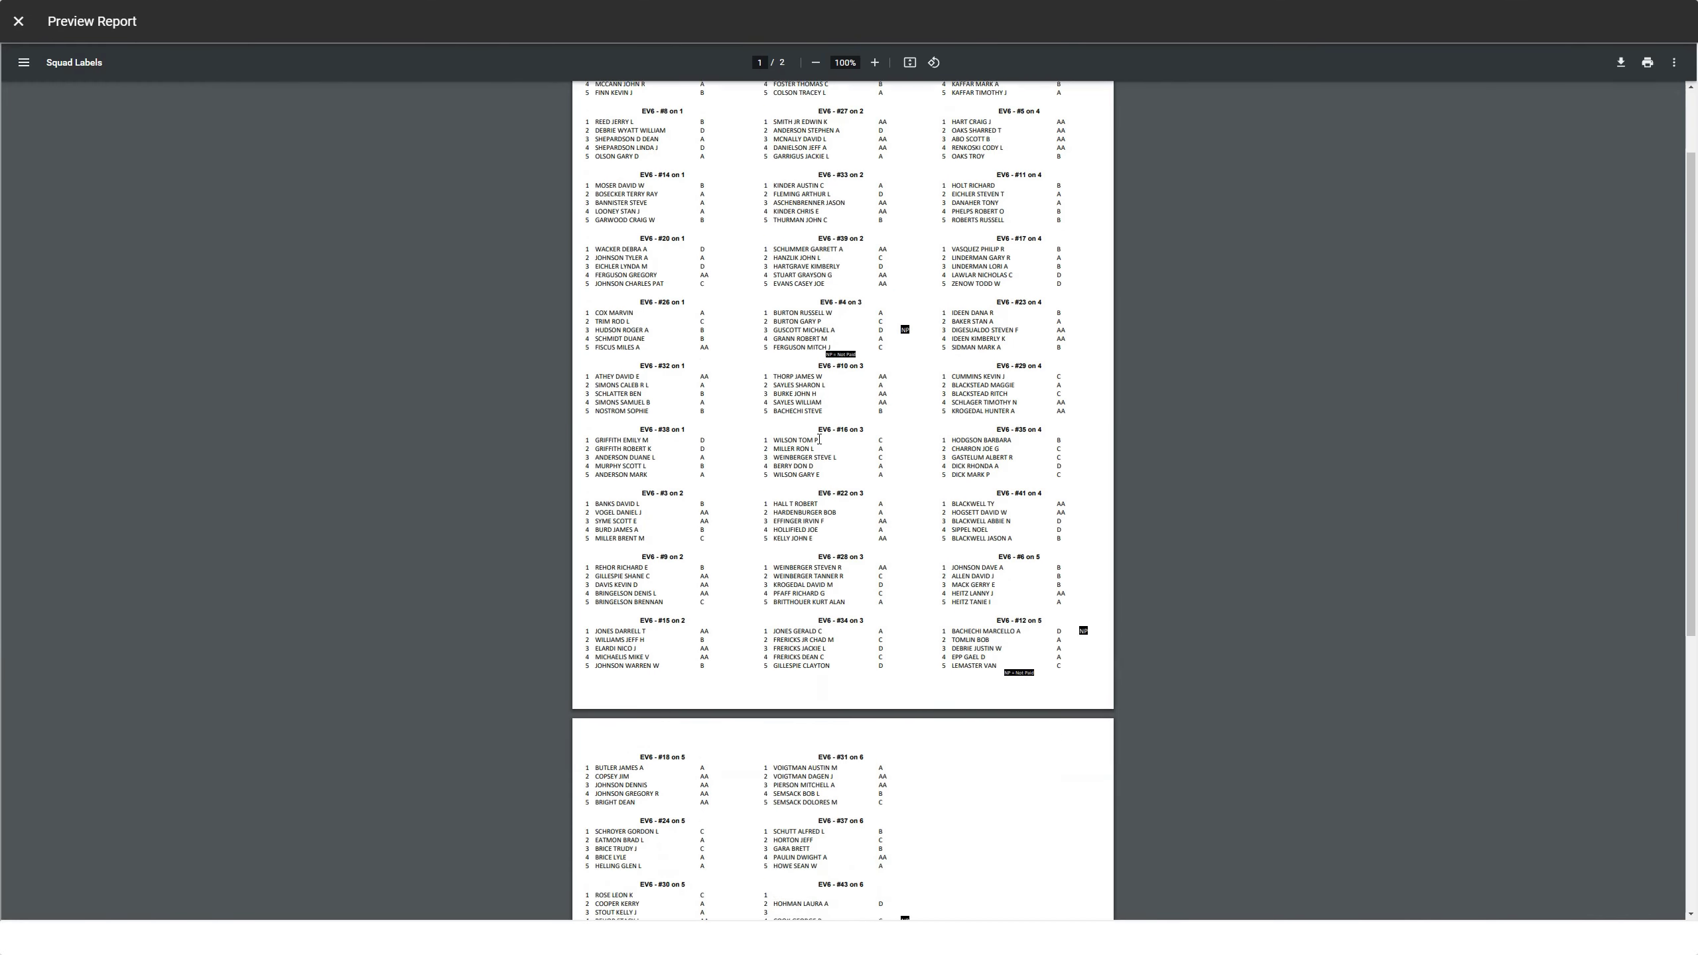
pyautogui.scroll(6, 840, 451)
pyautogui.keyDown('ctrl'); pyautogui.scroll(6, 863, 374); pyautogui.keyUp('ctrl')
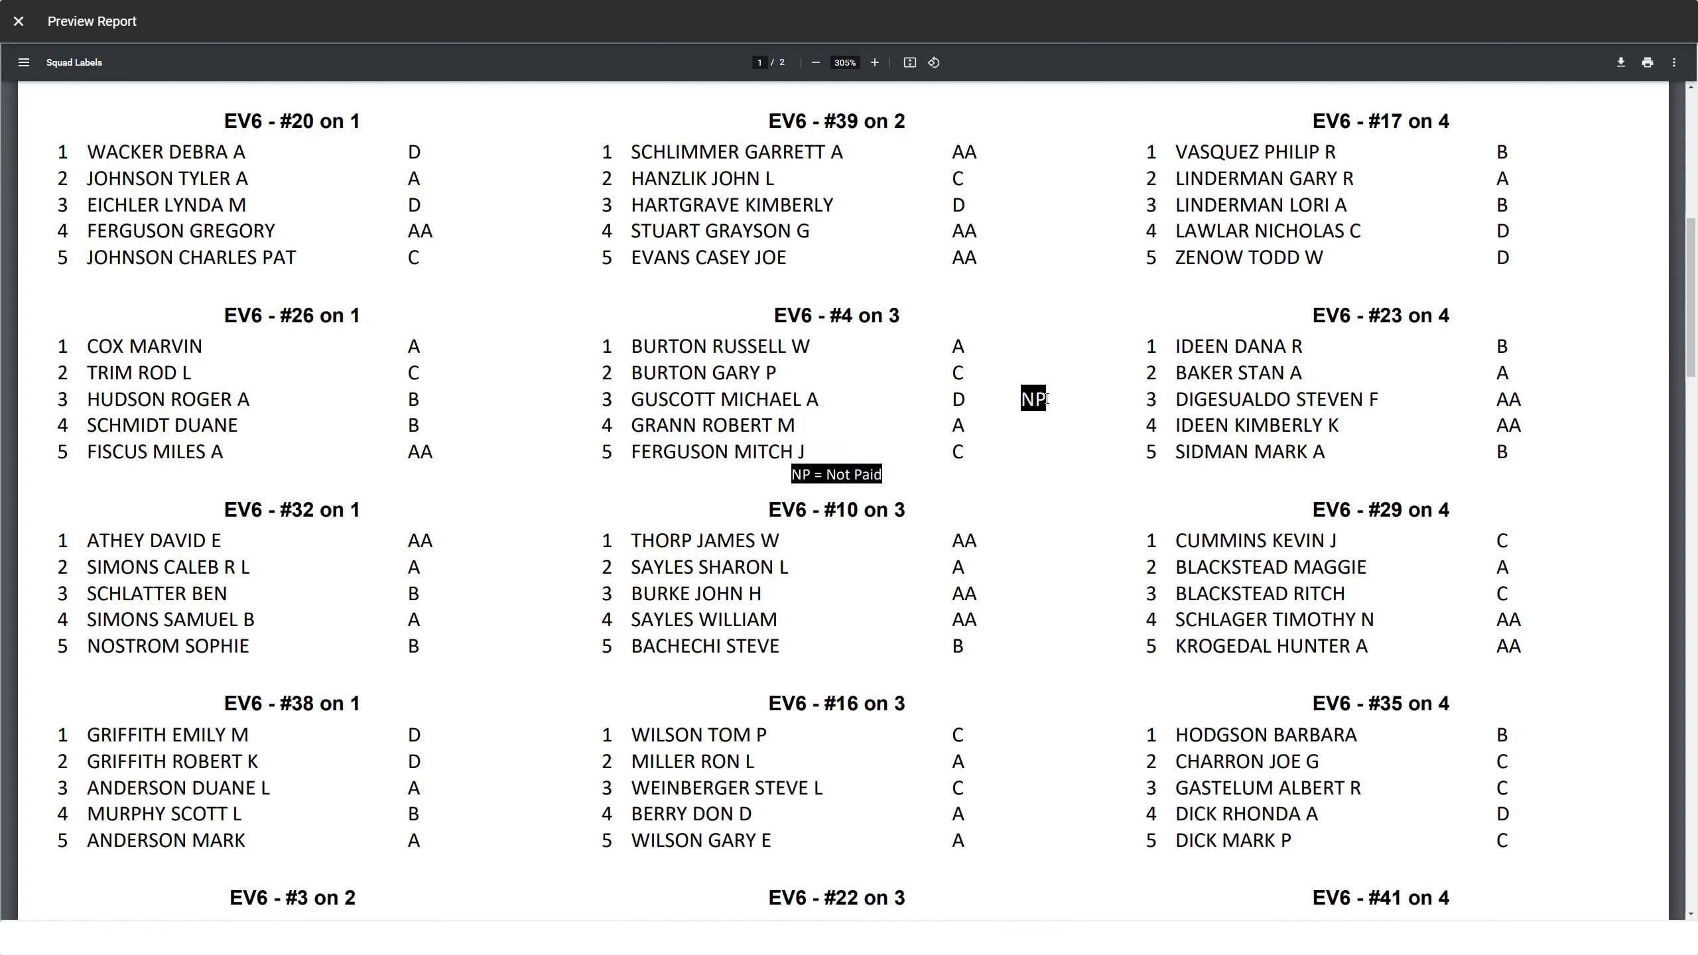
pyautogui.click(1647, 63)
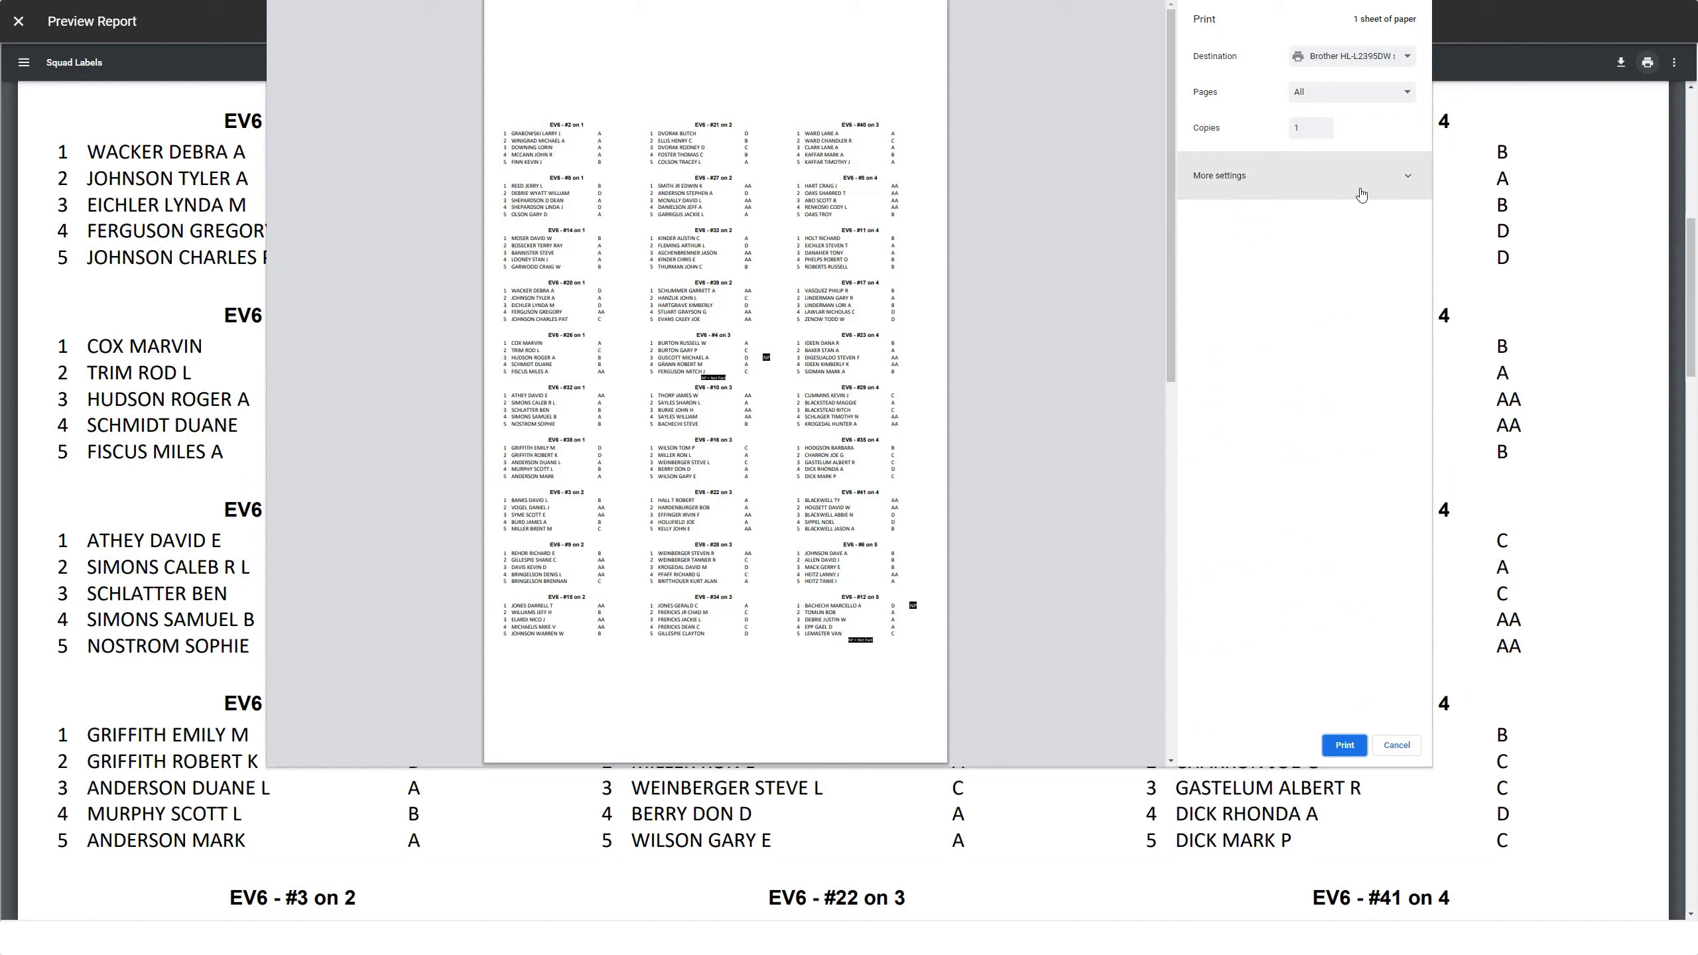
pyautogui.click(1362, 194)
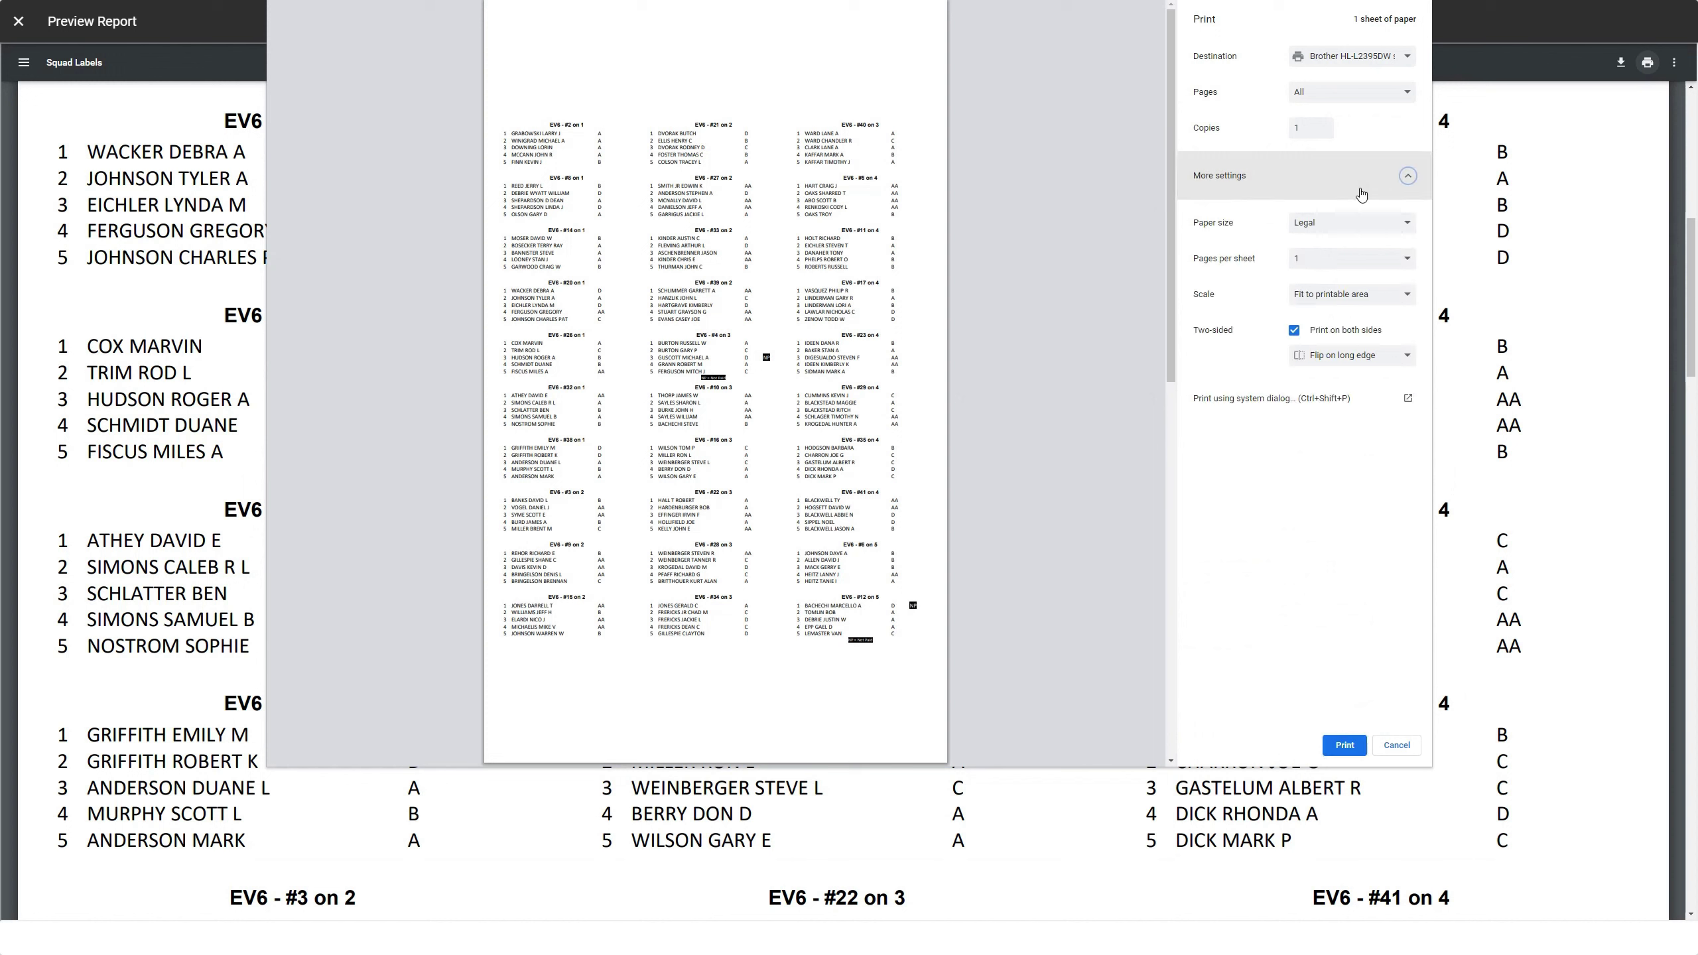
pyautogui.click(1350, 225)
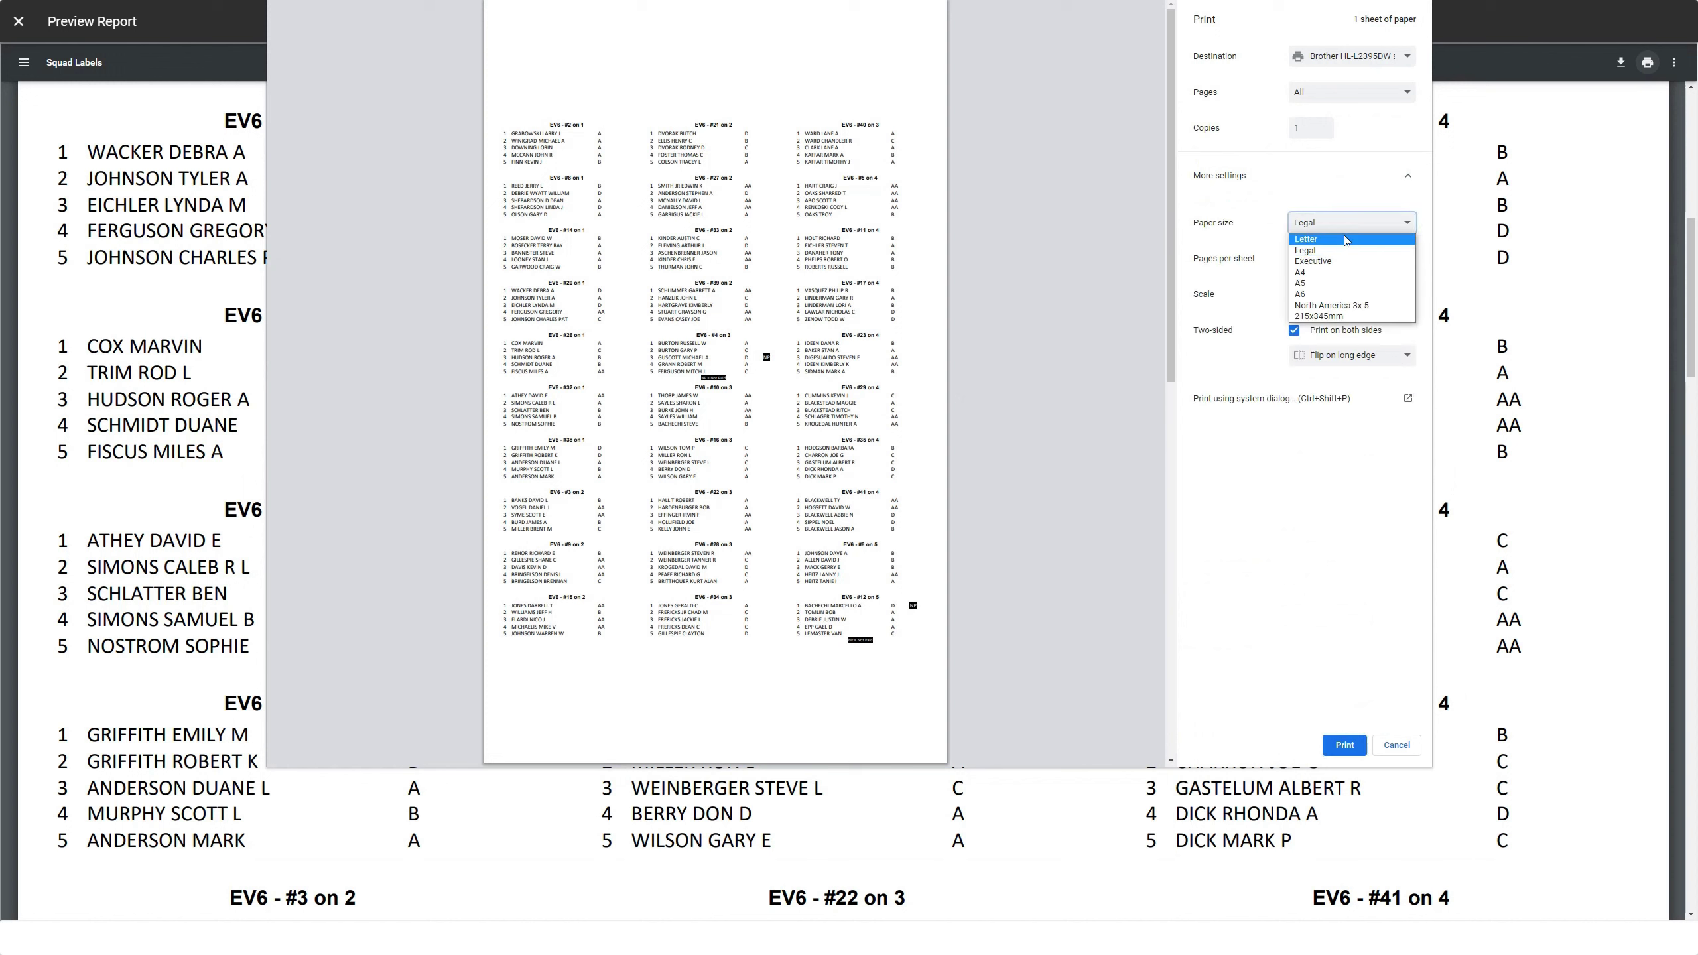
pyautogui.click(1344, 235)
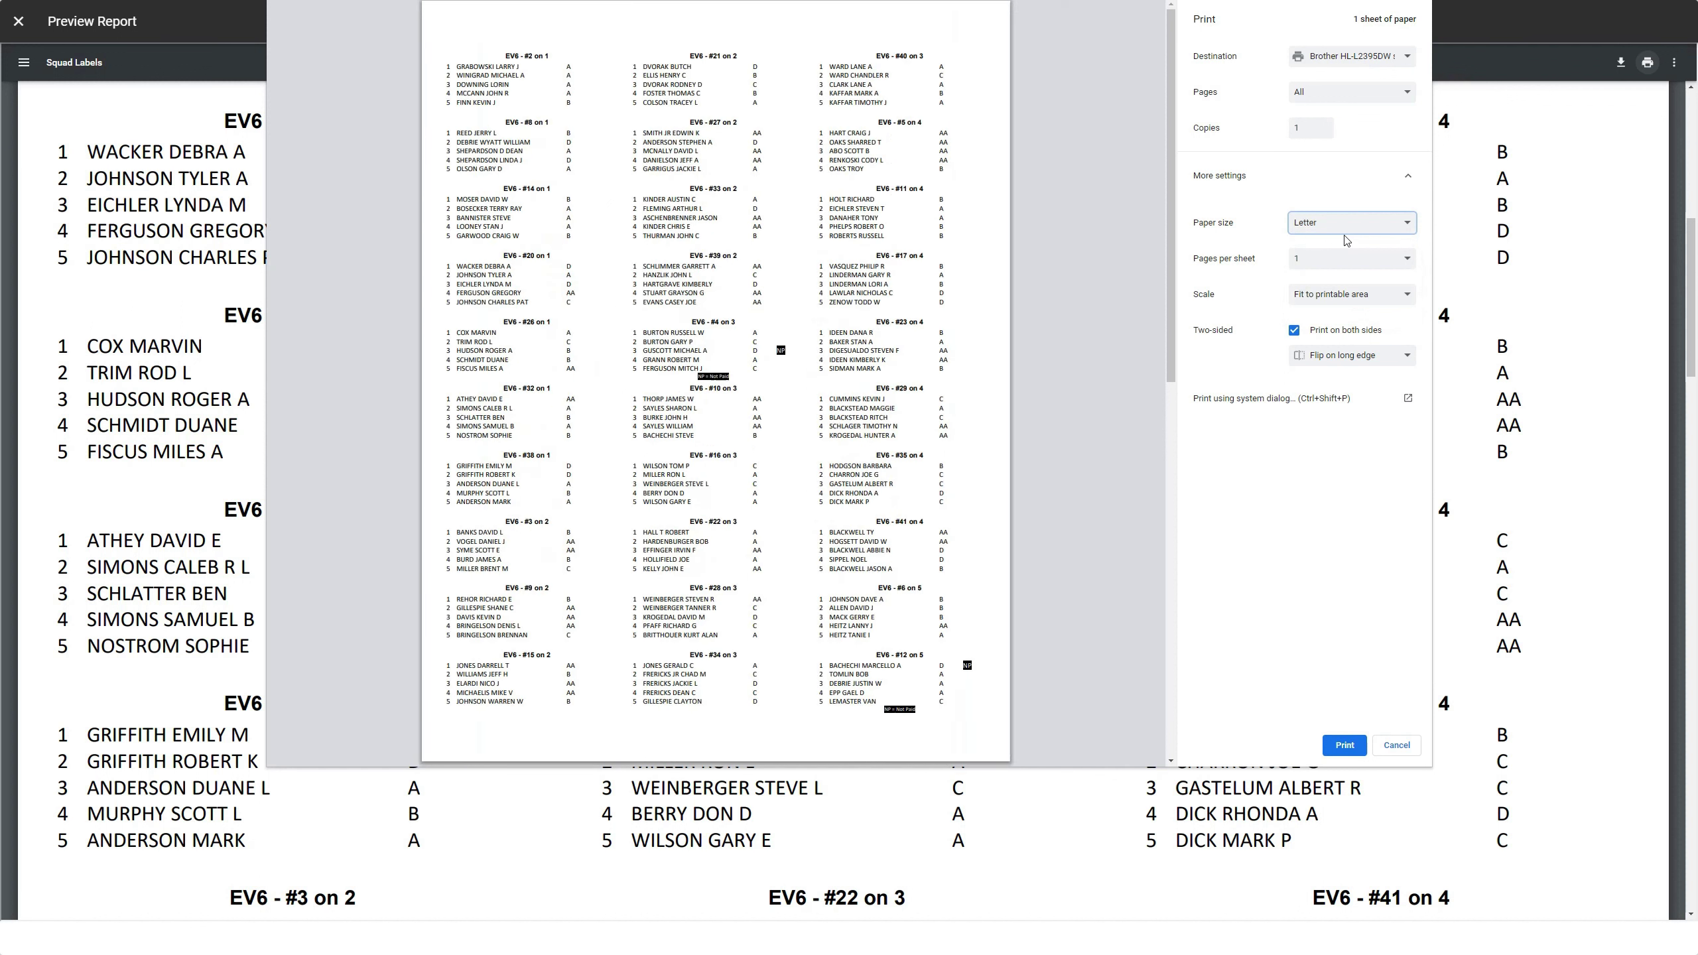
# - Print the squad labels single-sided at Default scale and finish the squad sheets wizard
pyautogui.click(1316, 334)
pyautogui.click(1314, 303)
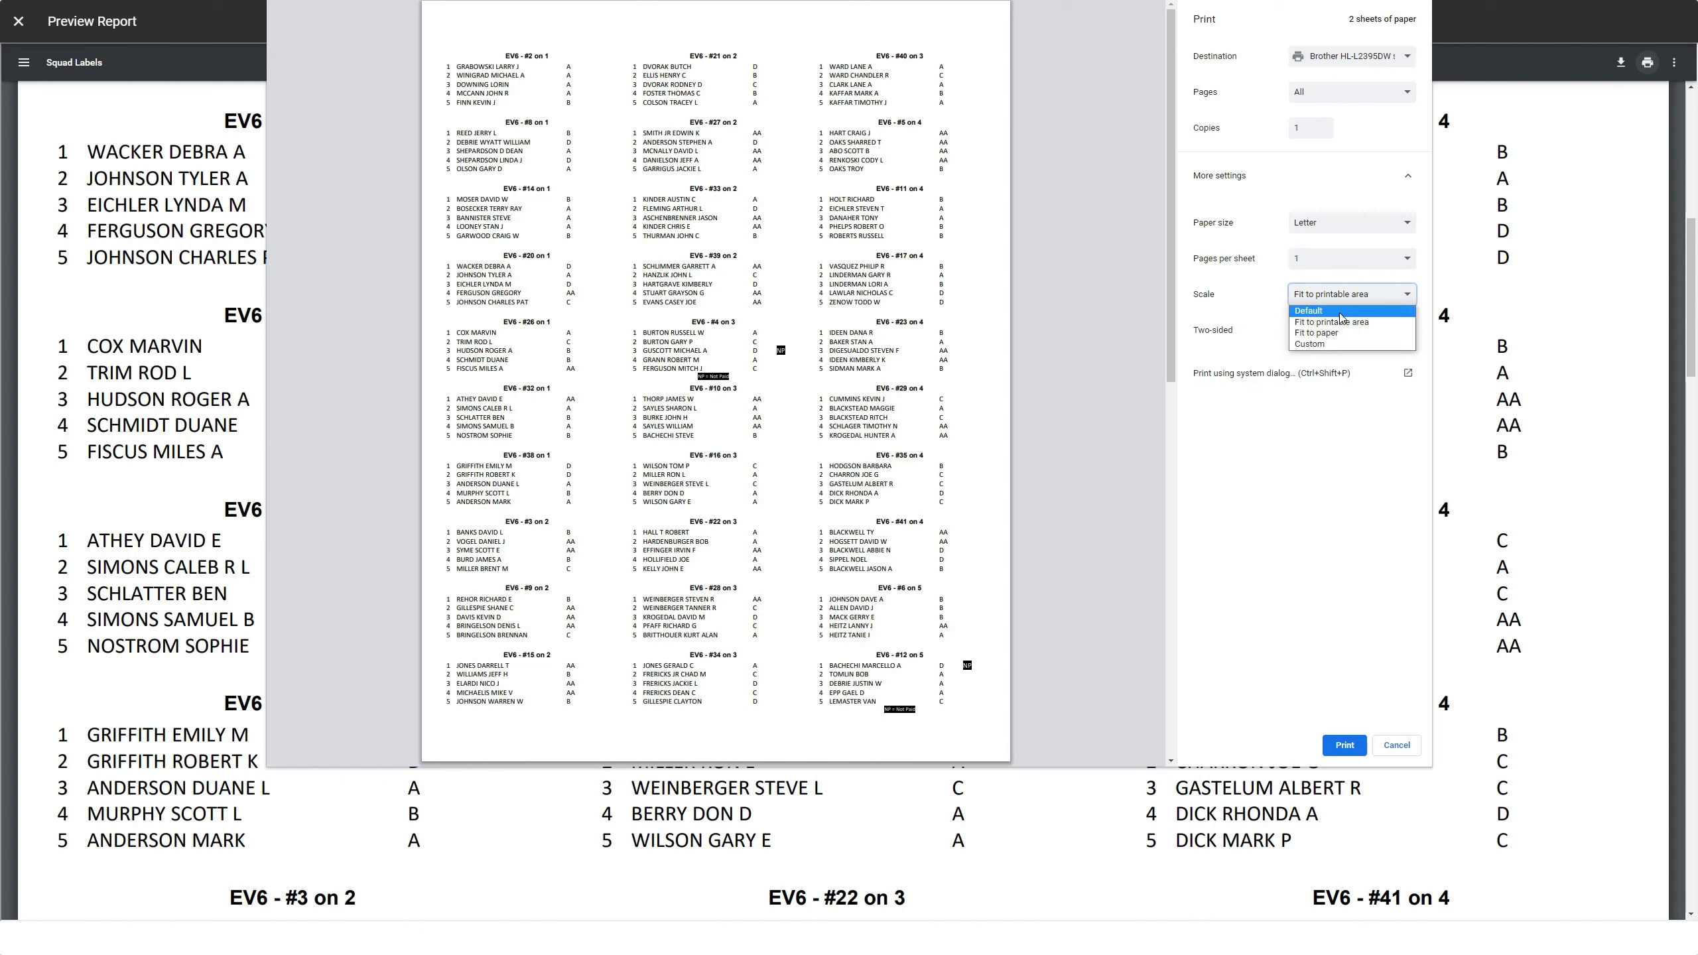
pyautogui.click(1337, 311)
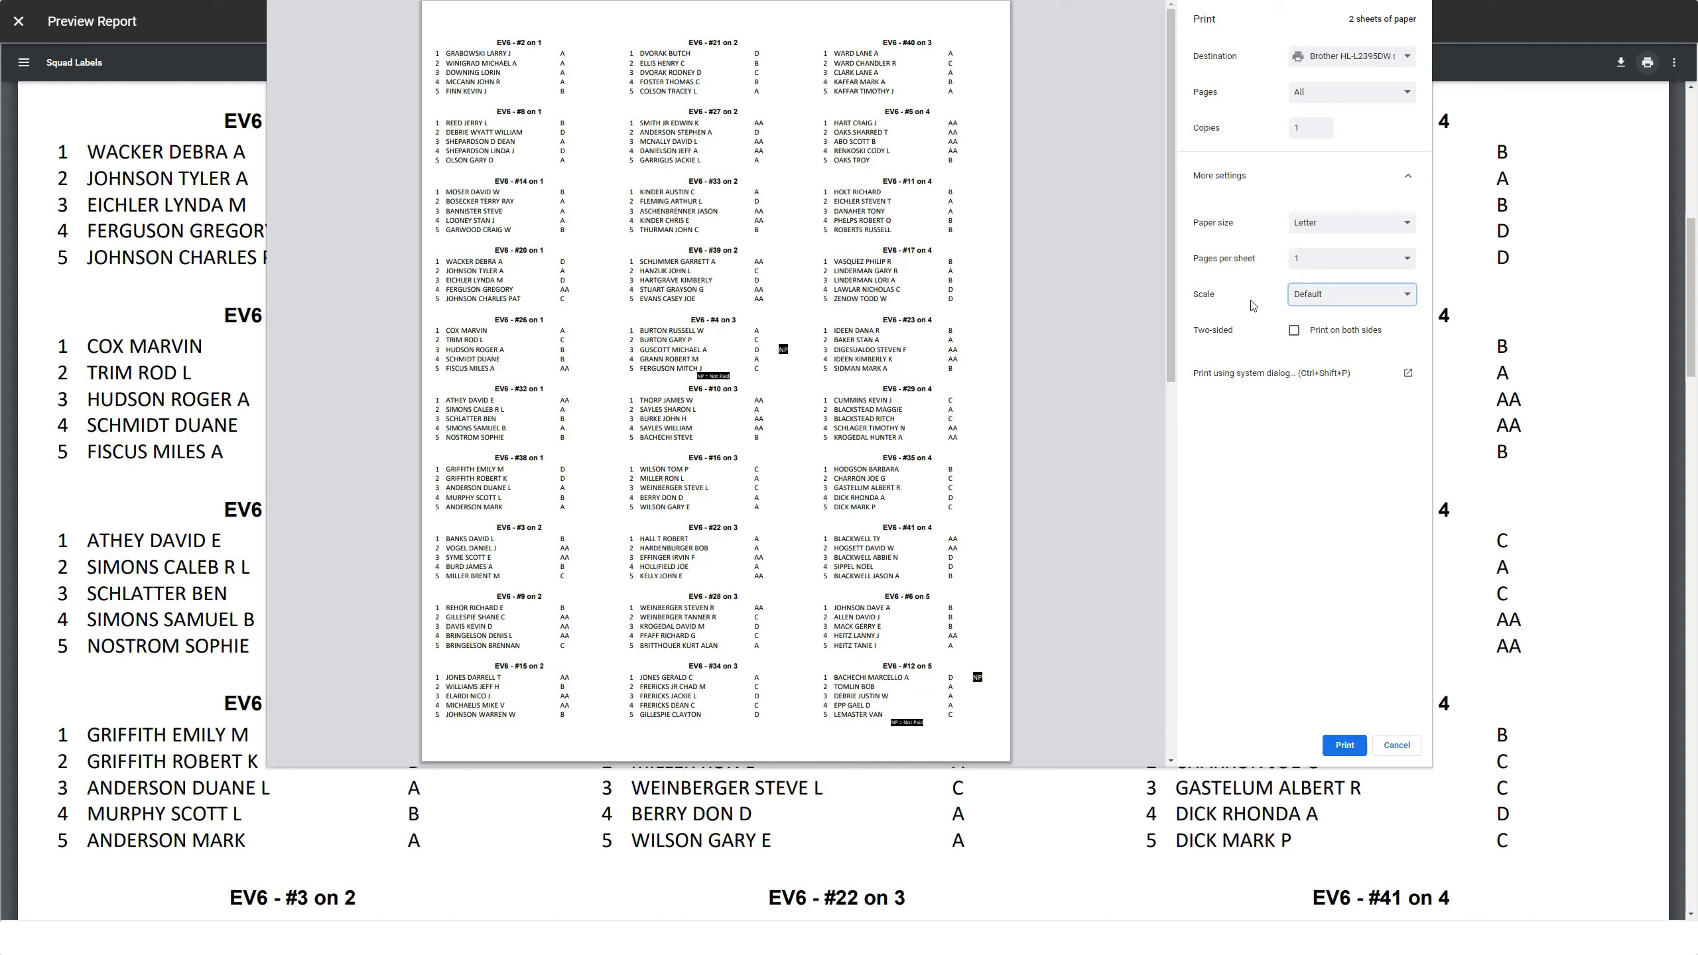
pyautogui.click(1346, 750)
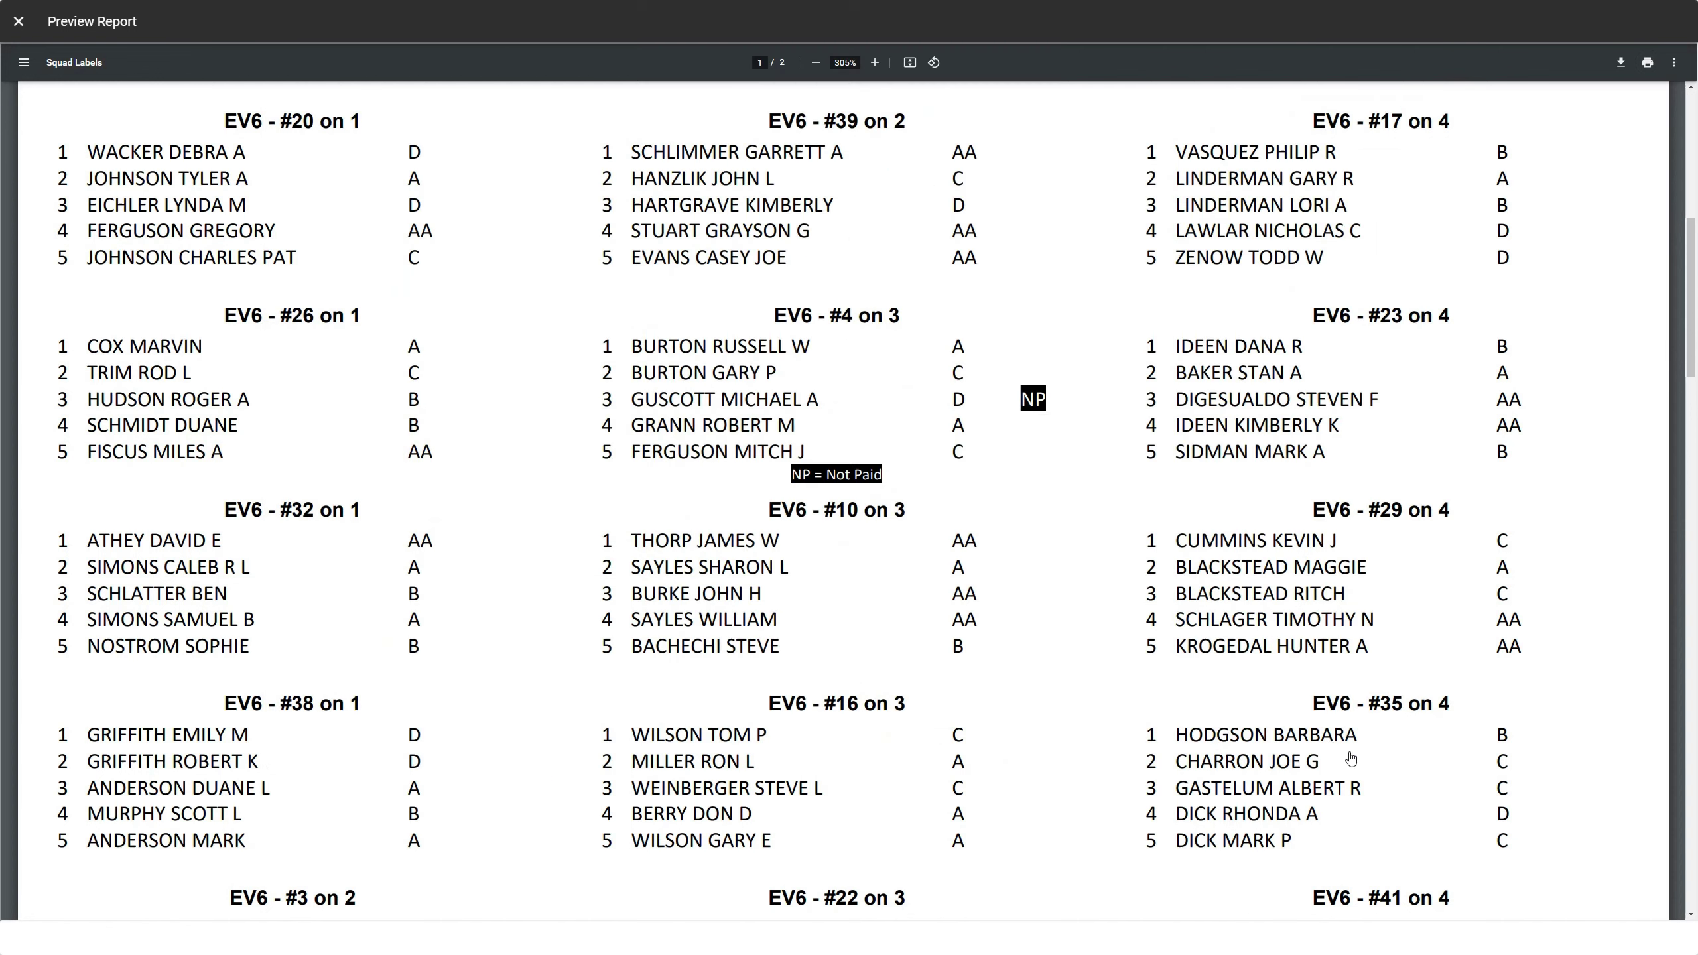
pyautogui.click(19, 22)
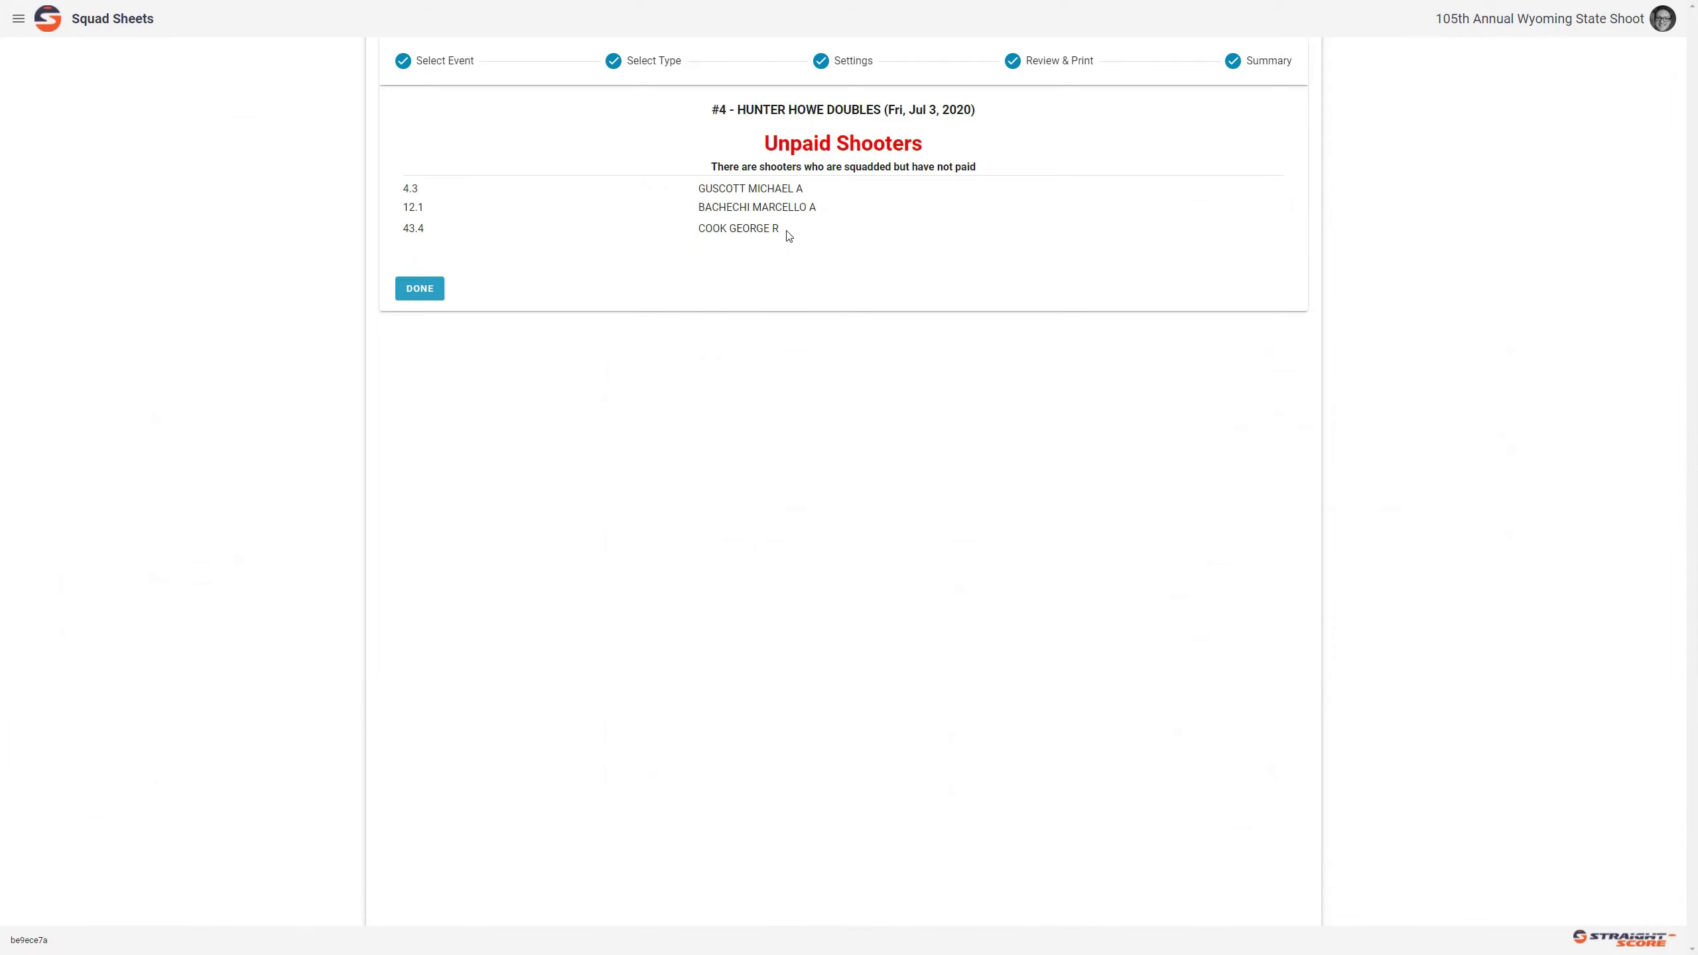
pyautogui.click(419, 292)
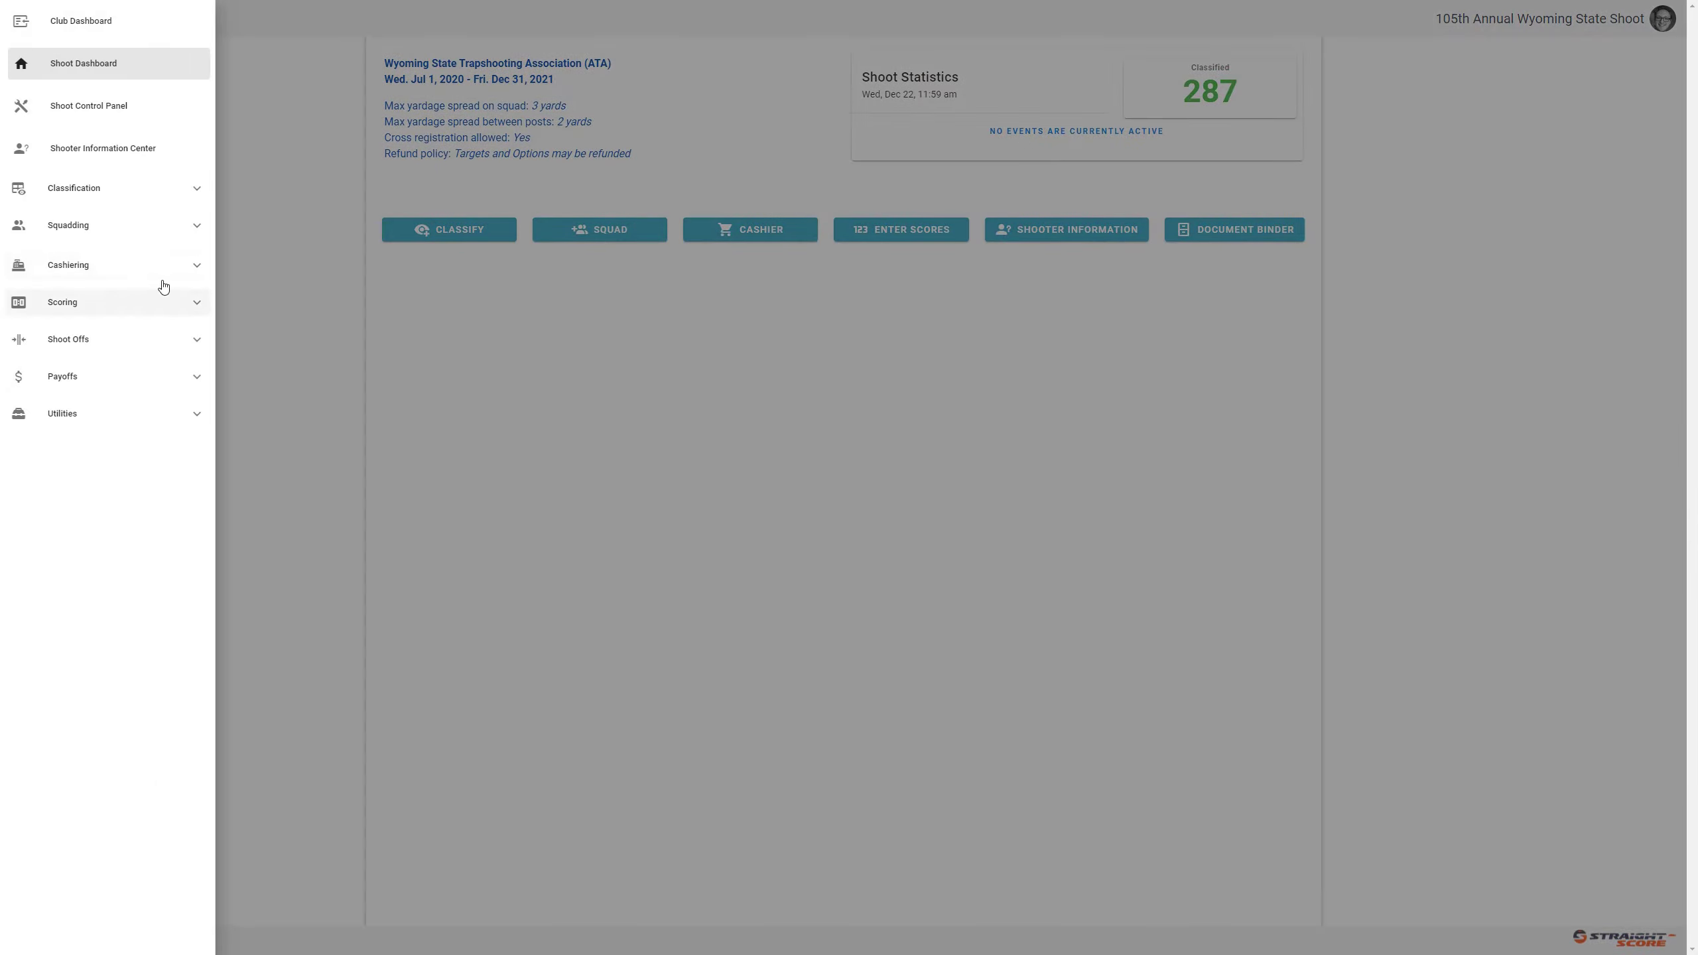
# - Start a new squad sheets print for event #9 - Wyoming State Handicap Championship
pyautogui.click(146, 228)
pyautogui.click(117, 296)
pyautogui.click(632, 185)
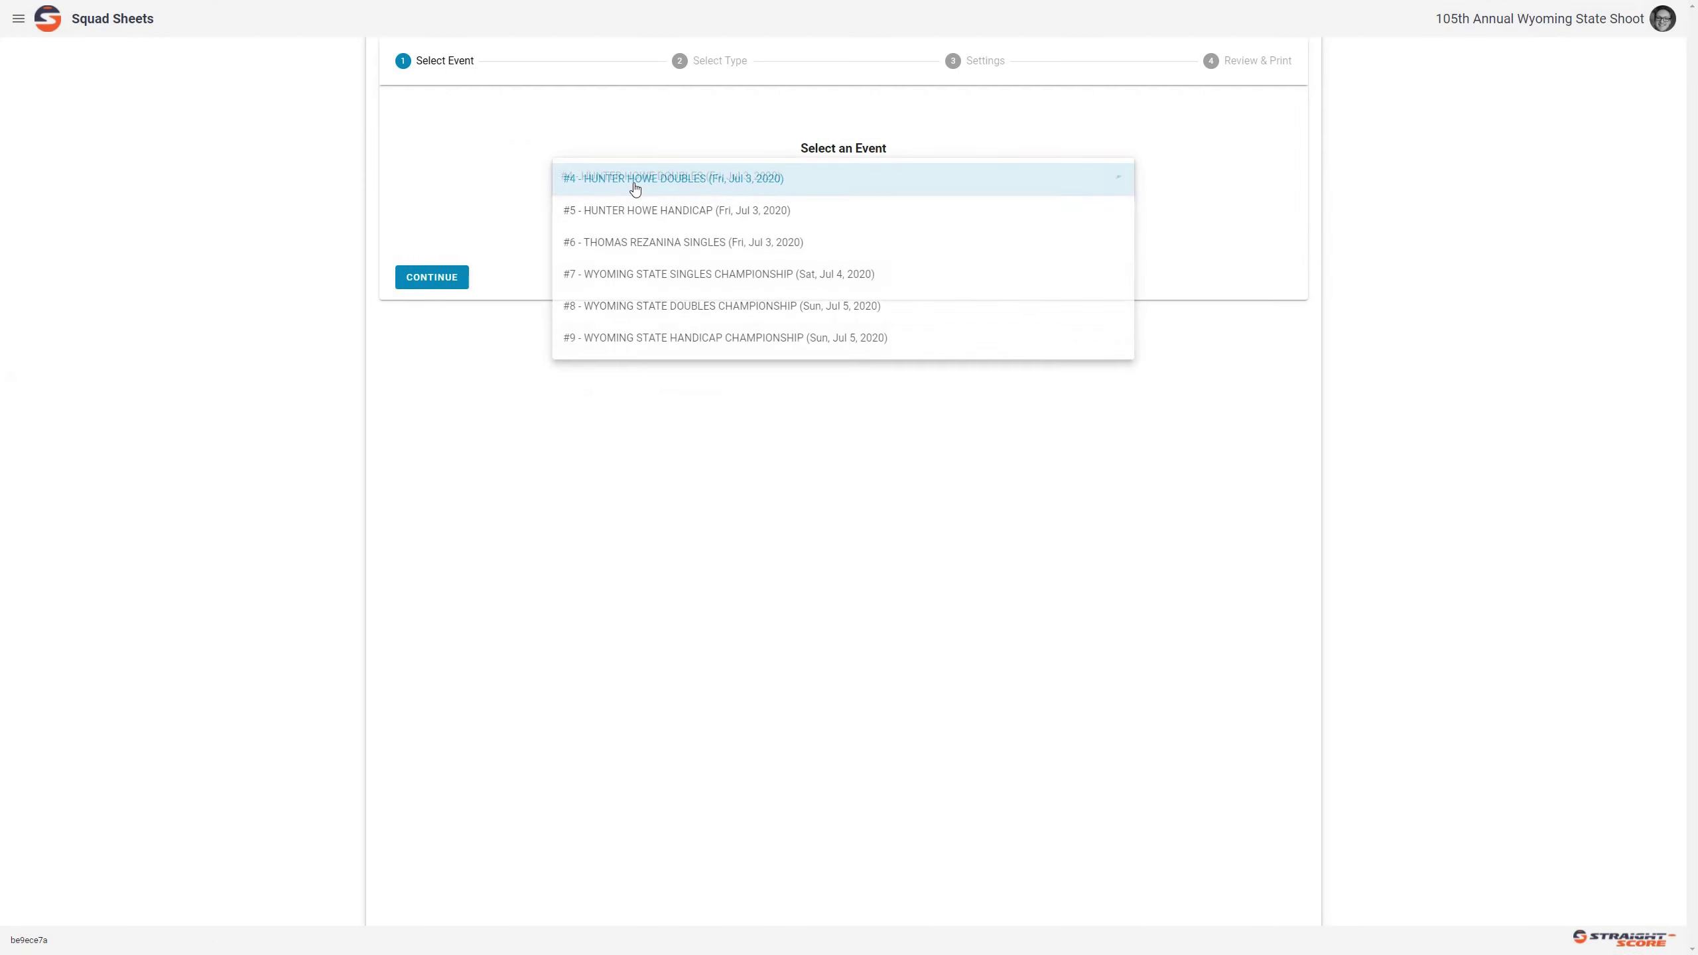
pyautogui.click(738, 339)
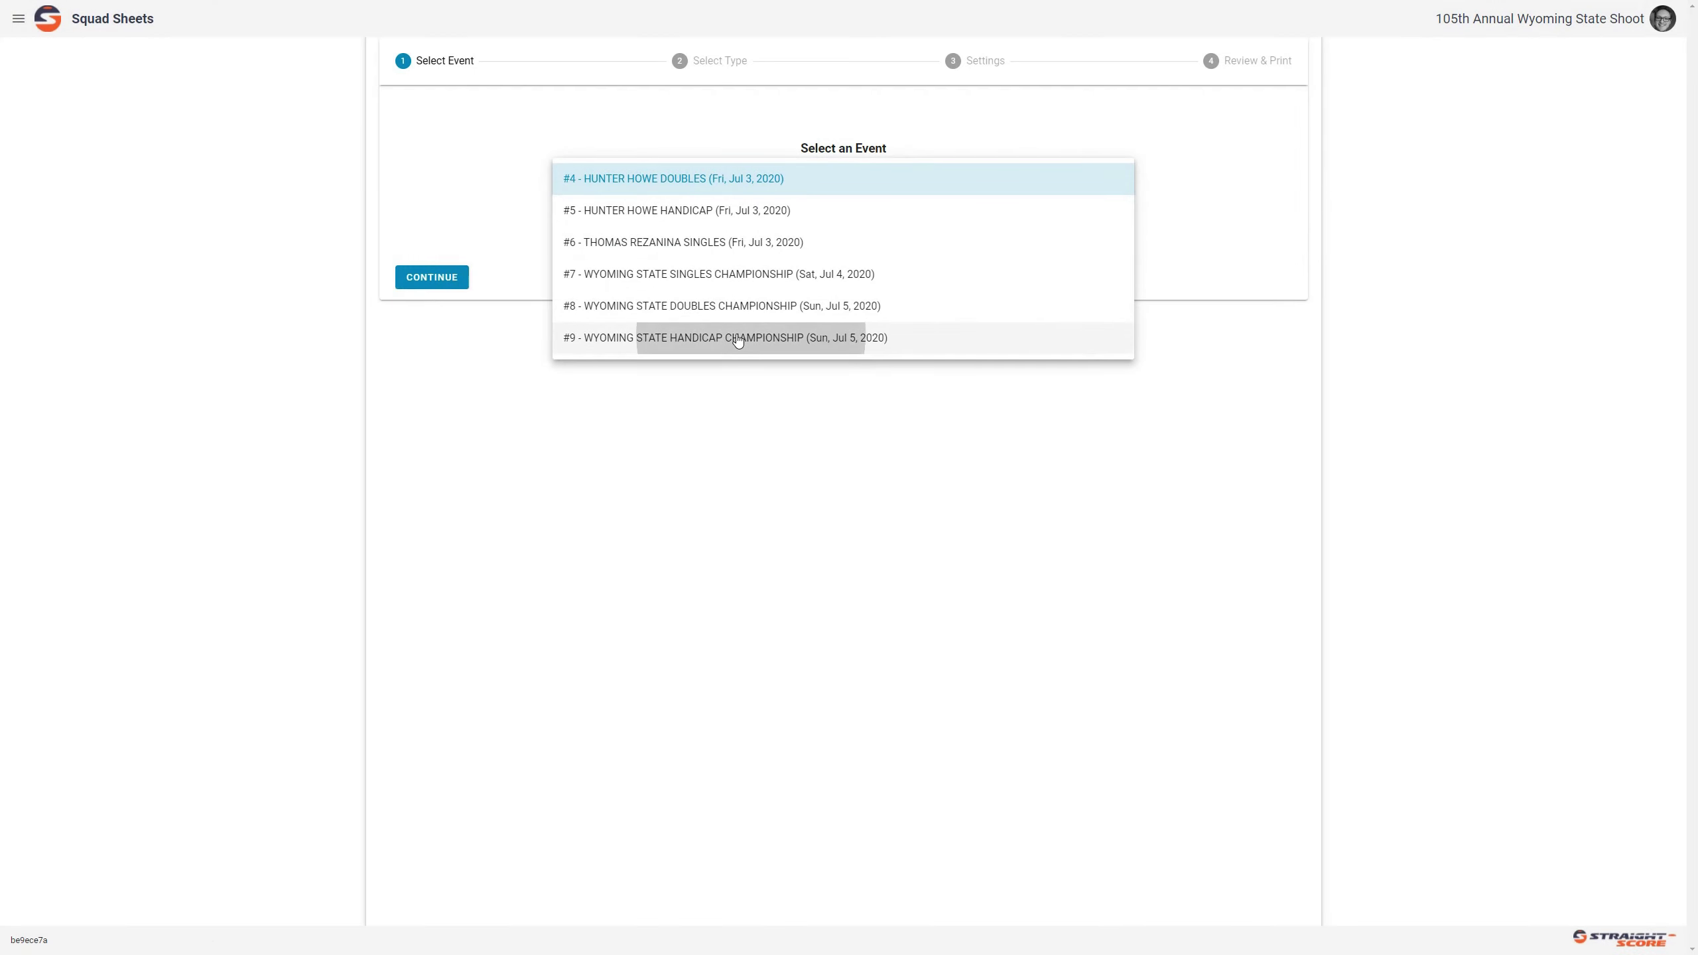
pyautogui.click(414, 271)
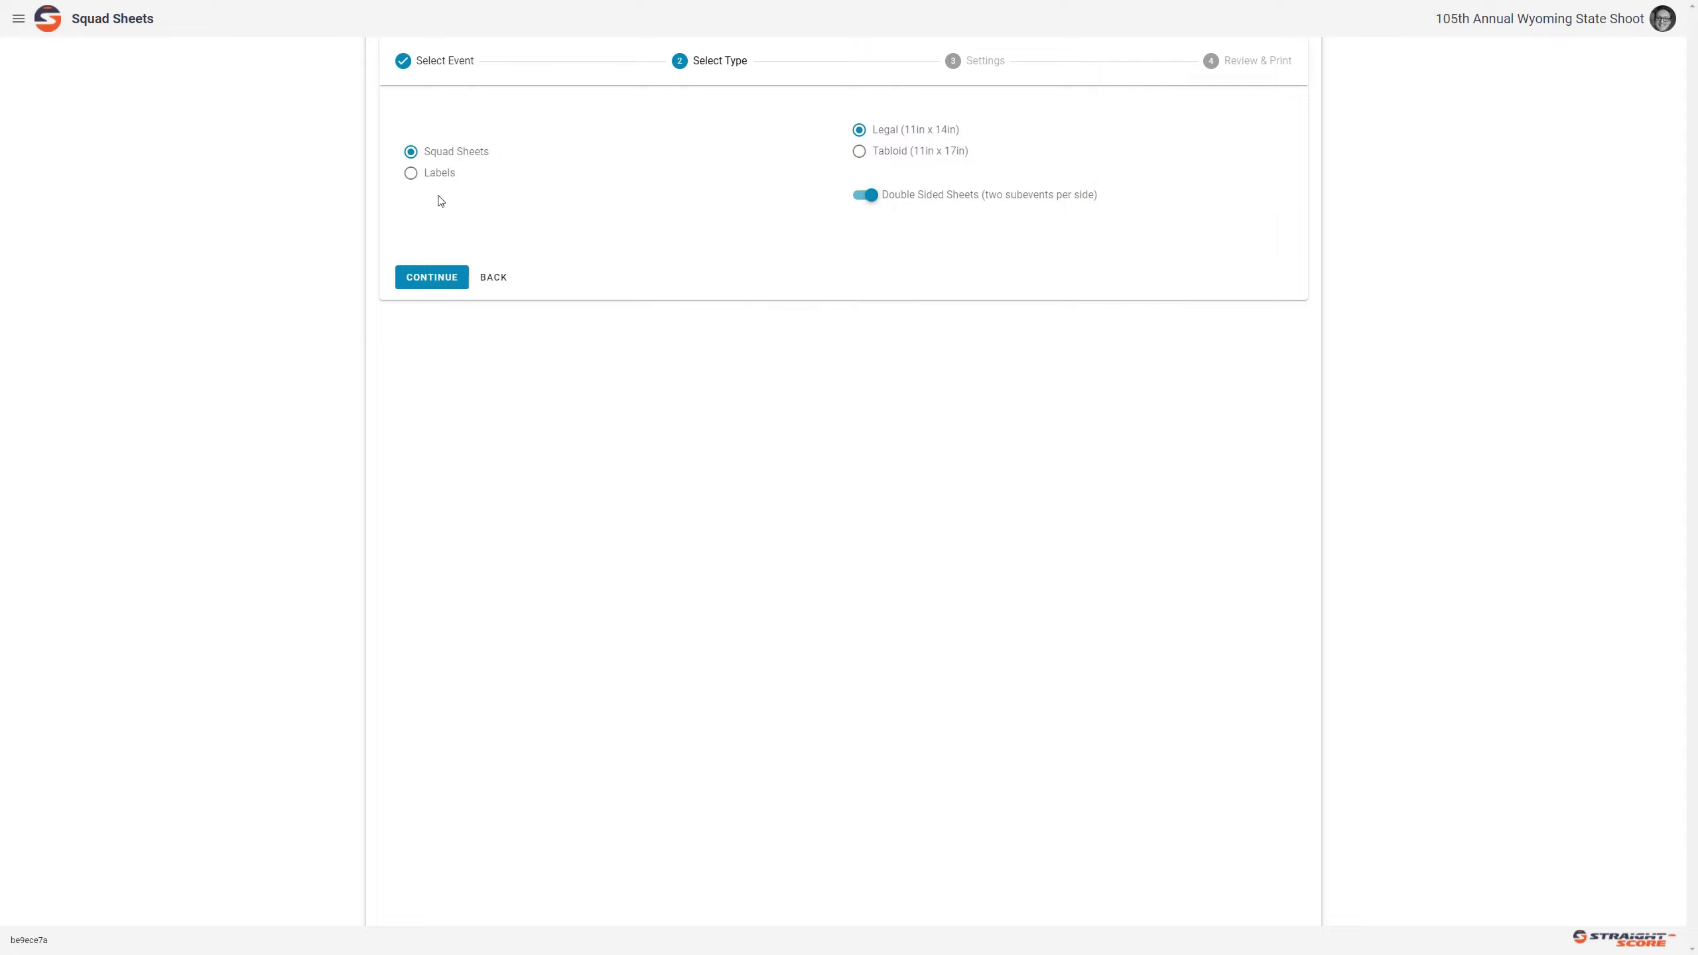
# - Choose Labels as the print type, include all squads, and generate the label report
pyautogui.click(438, 173)
pyautogui.click(440, 287)
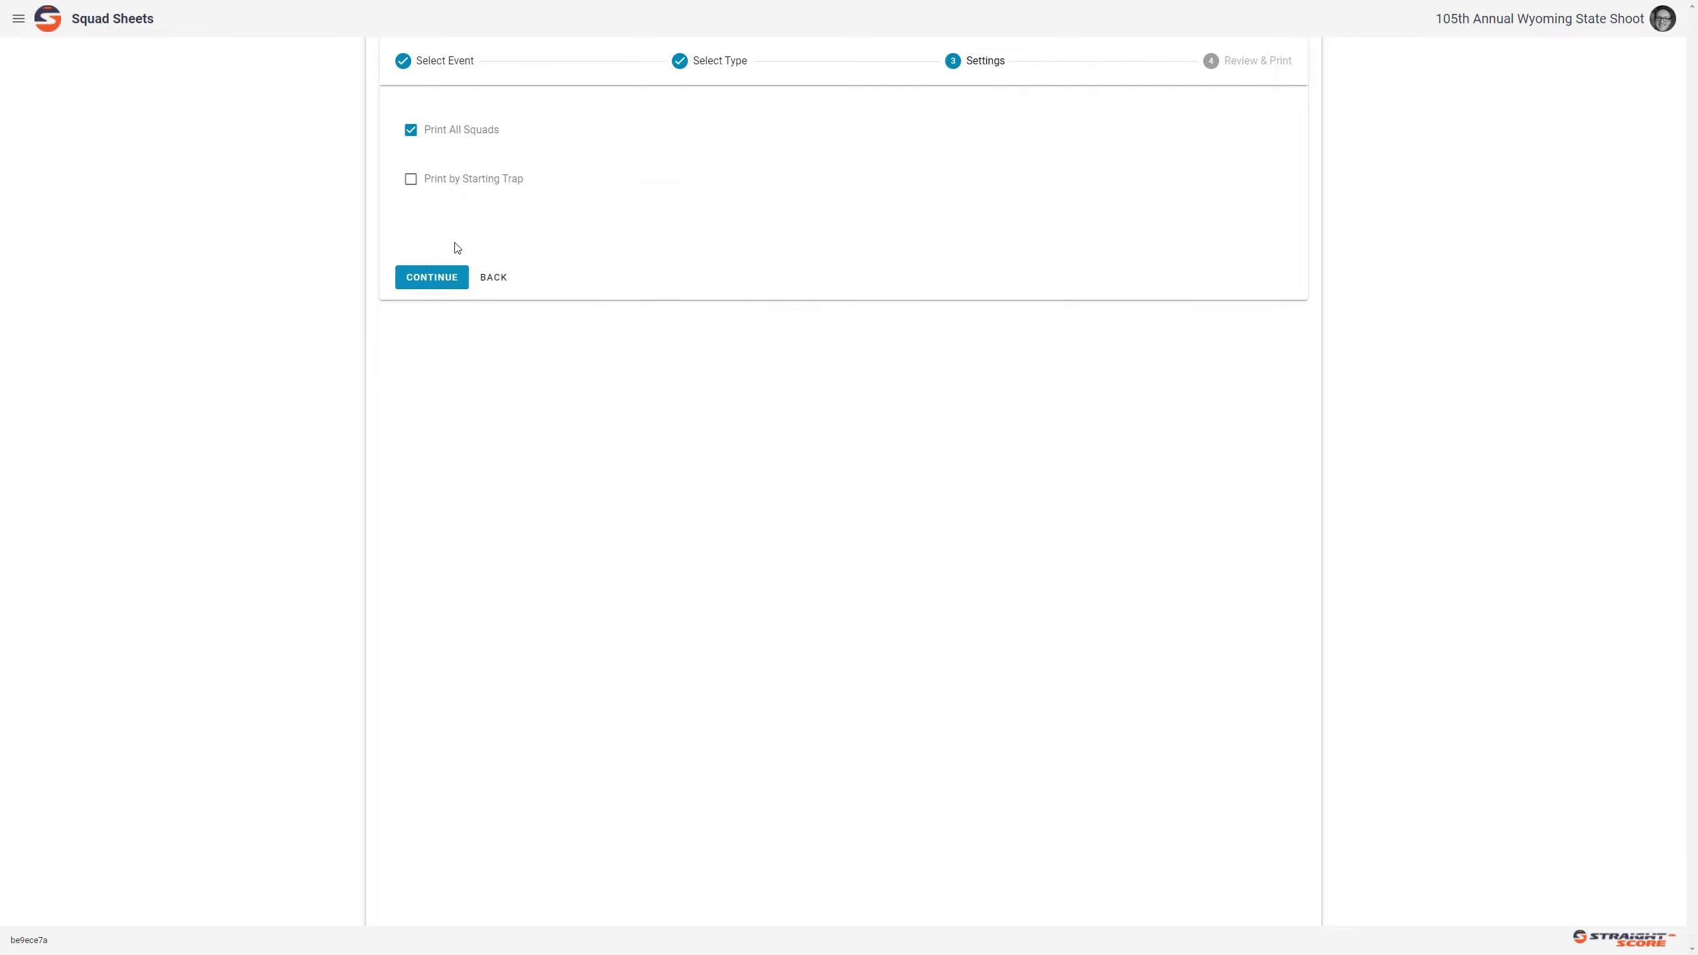
pyautogui.click(448, 277)
pyautogui.click(477, 276)
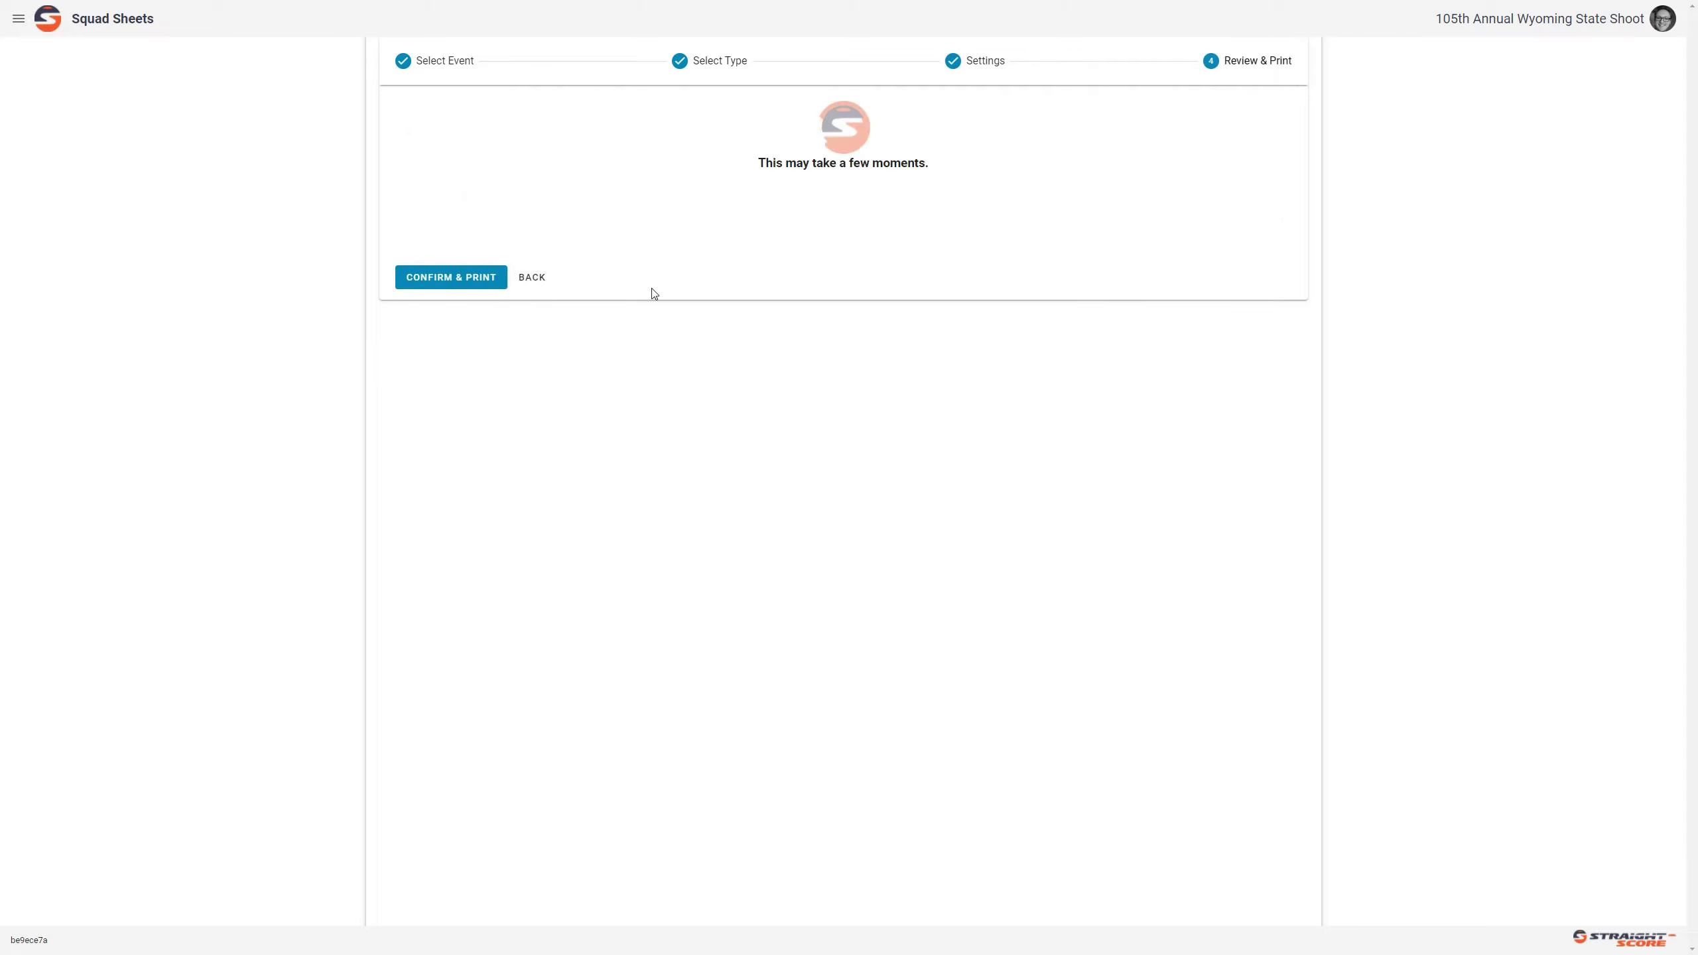
pyautogui.click(965, 72)
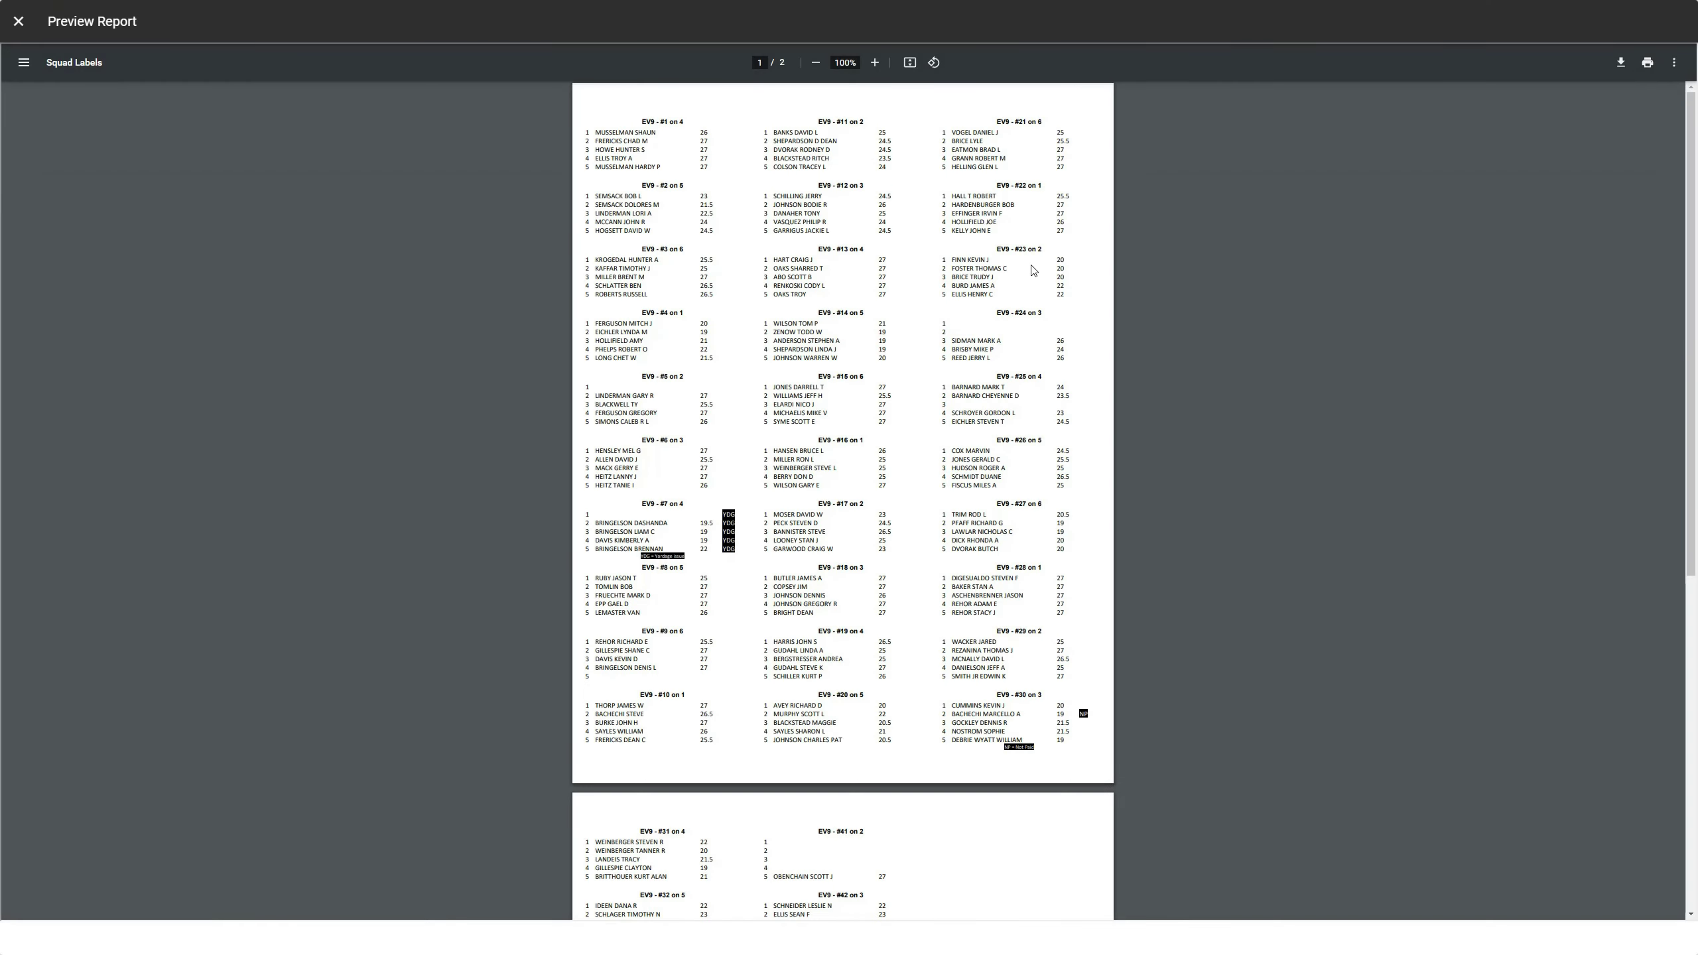
# - Examine the event #9 labels for yardage and payment flags, and close out the preview and summary
pyautogui.scroll(-1, 725, 435)
pyautogui.scroll(6, 724, 497)
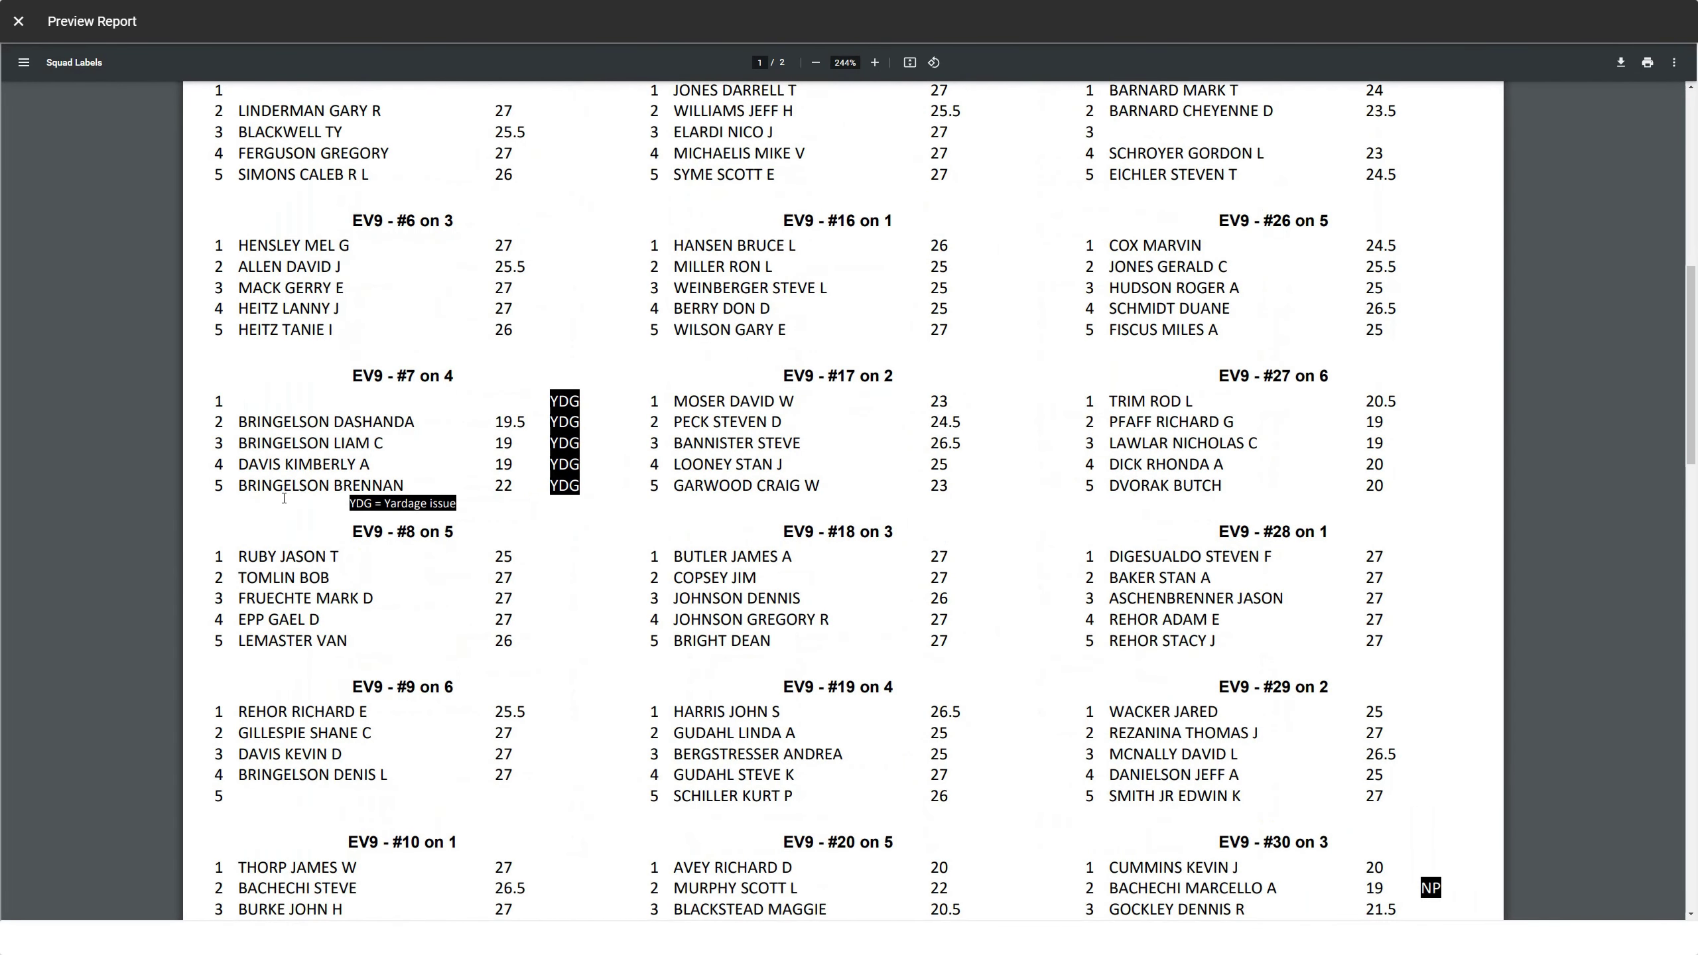
pyautogui.scroll(2, 513, 619)
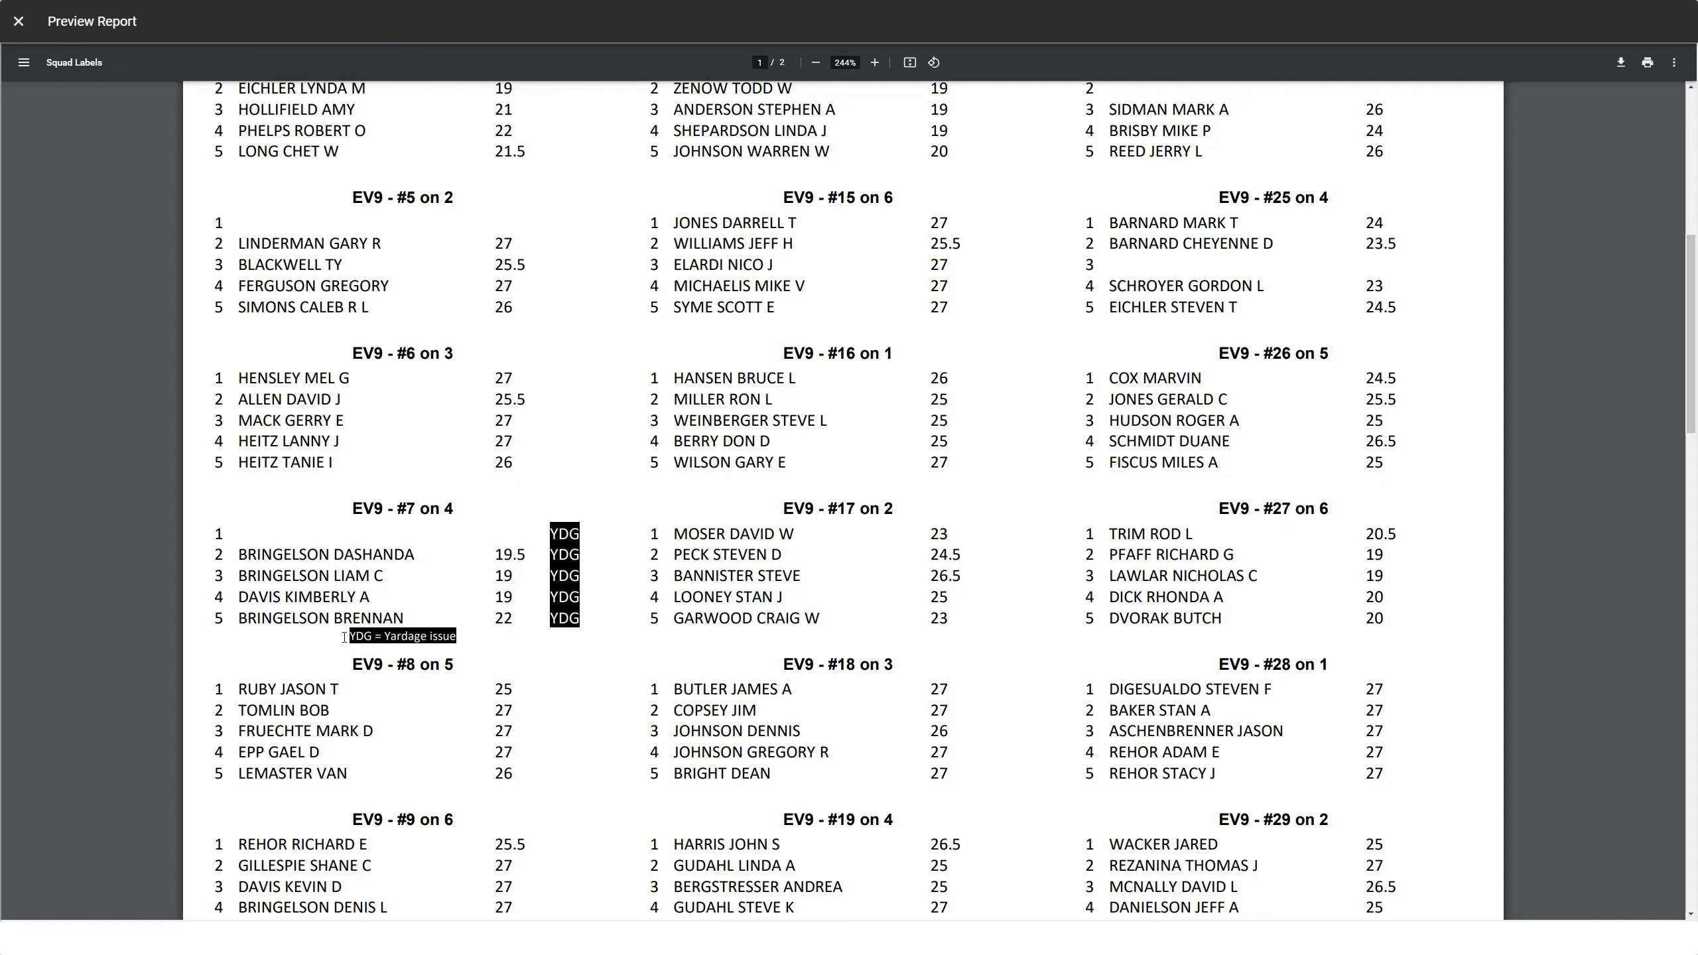
pyautogui.scroll(-2, 600, 639)
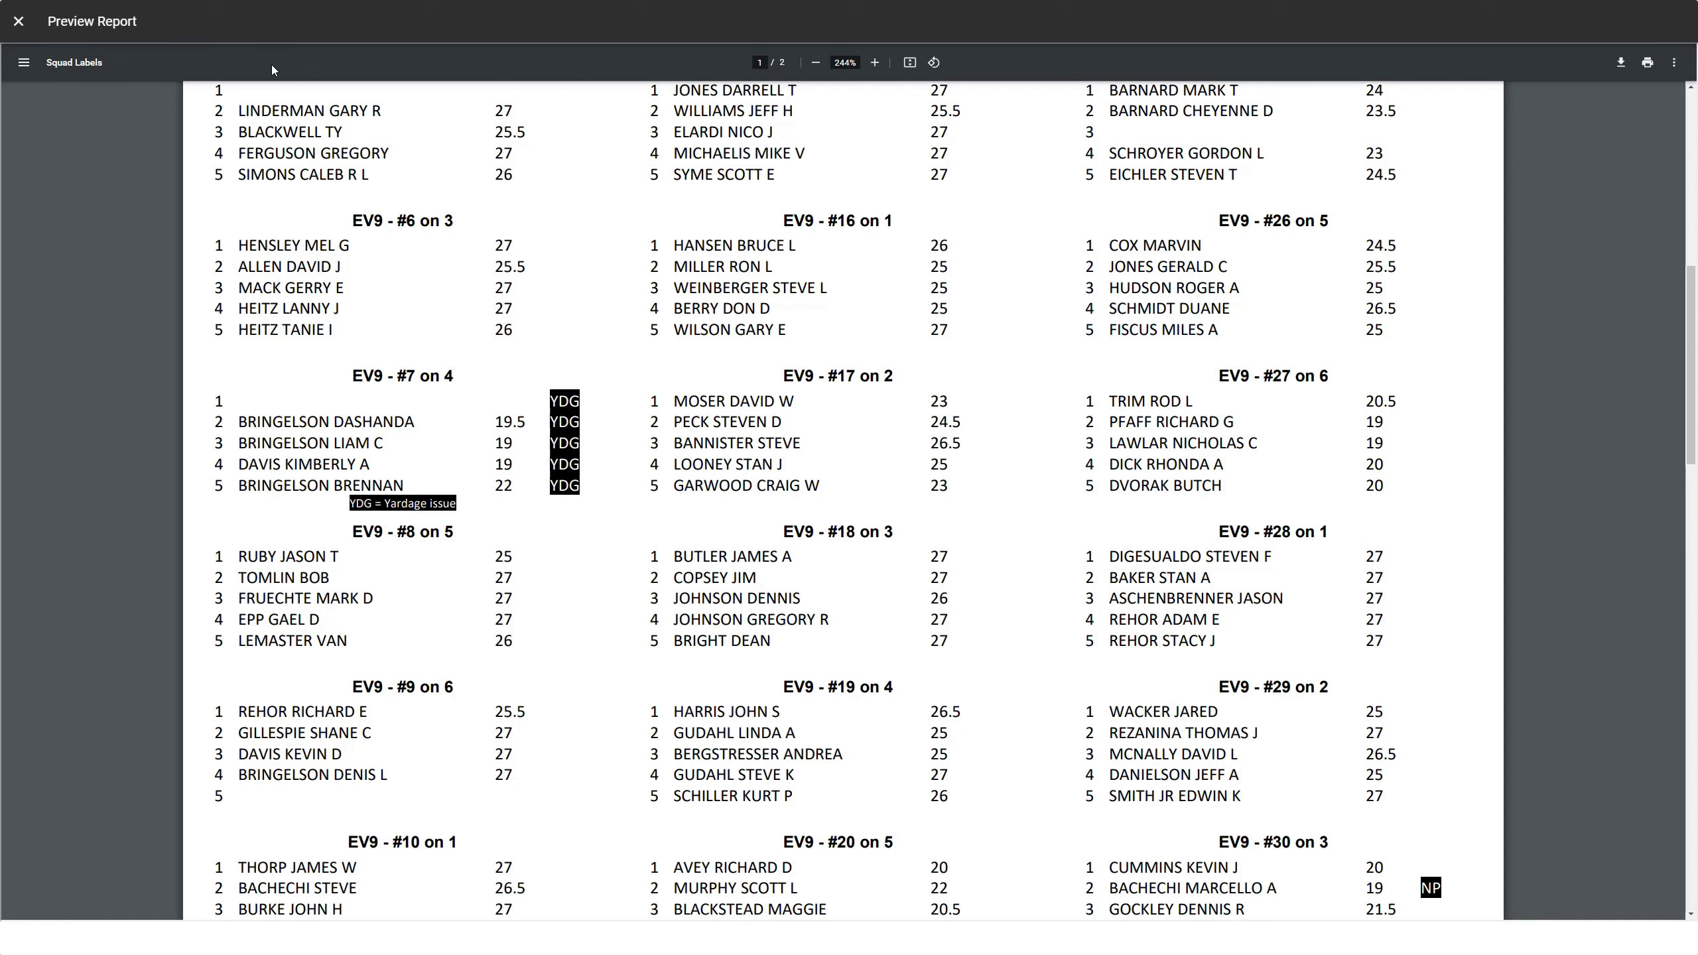
pyautogui.click(27, 30)
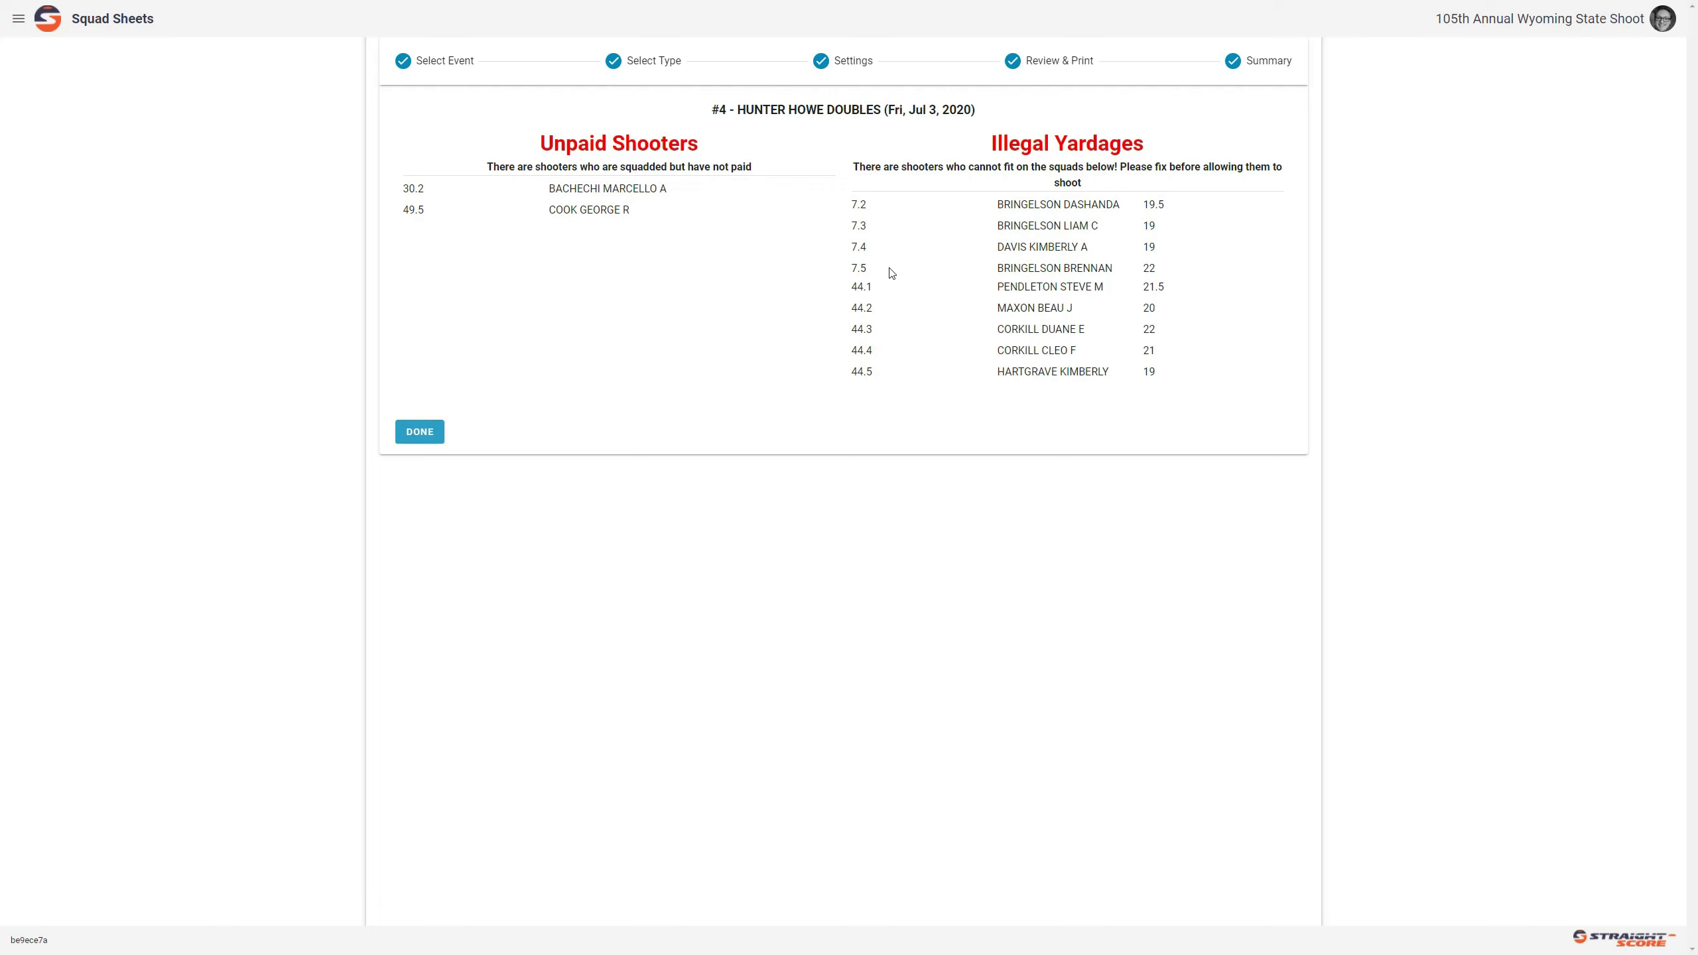
pyautogui.click(436, 434)
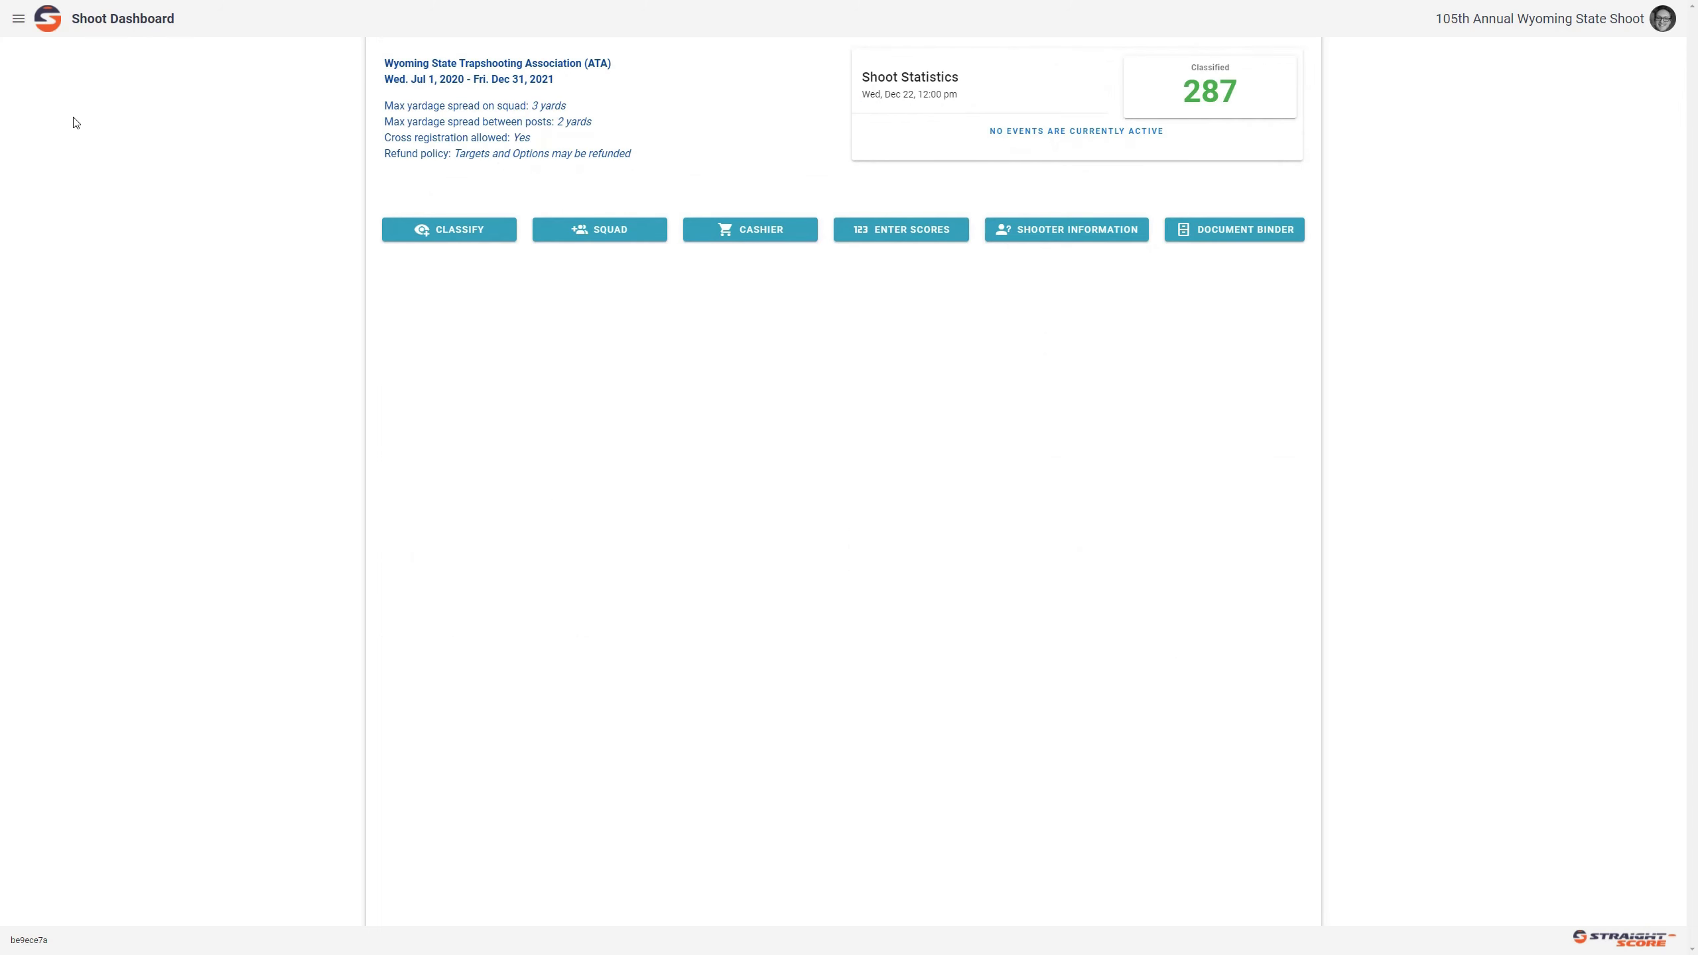
# - Generate the squad roster report for event #4 - Hunter Howe Doubles, with empty squads included
pyautogui.click(19, 20)
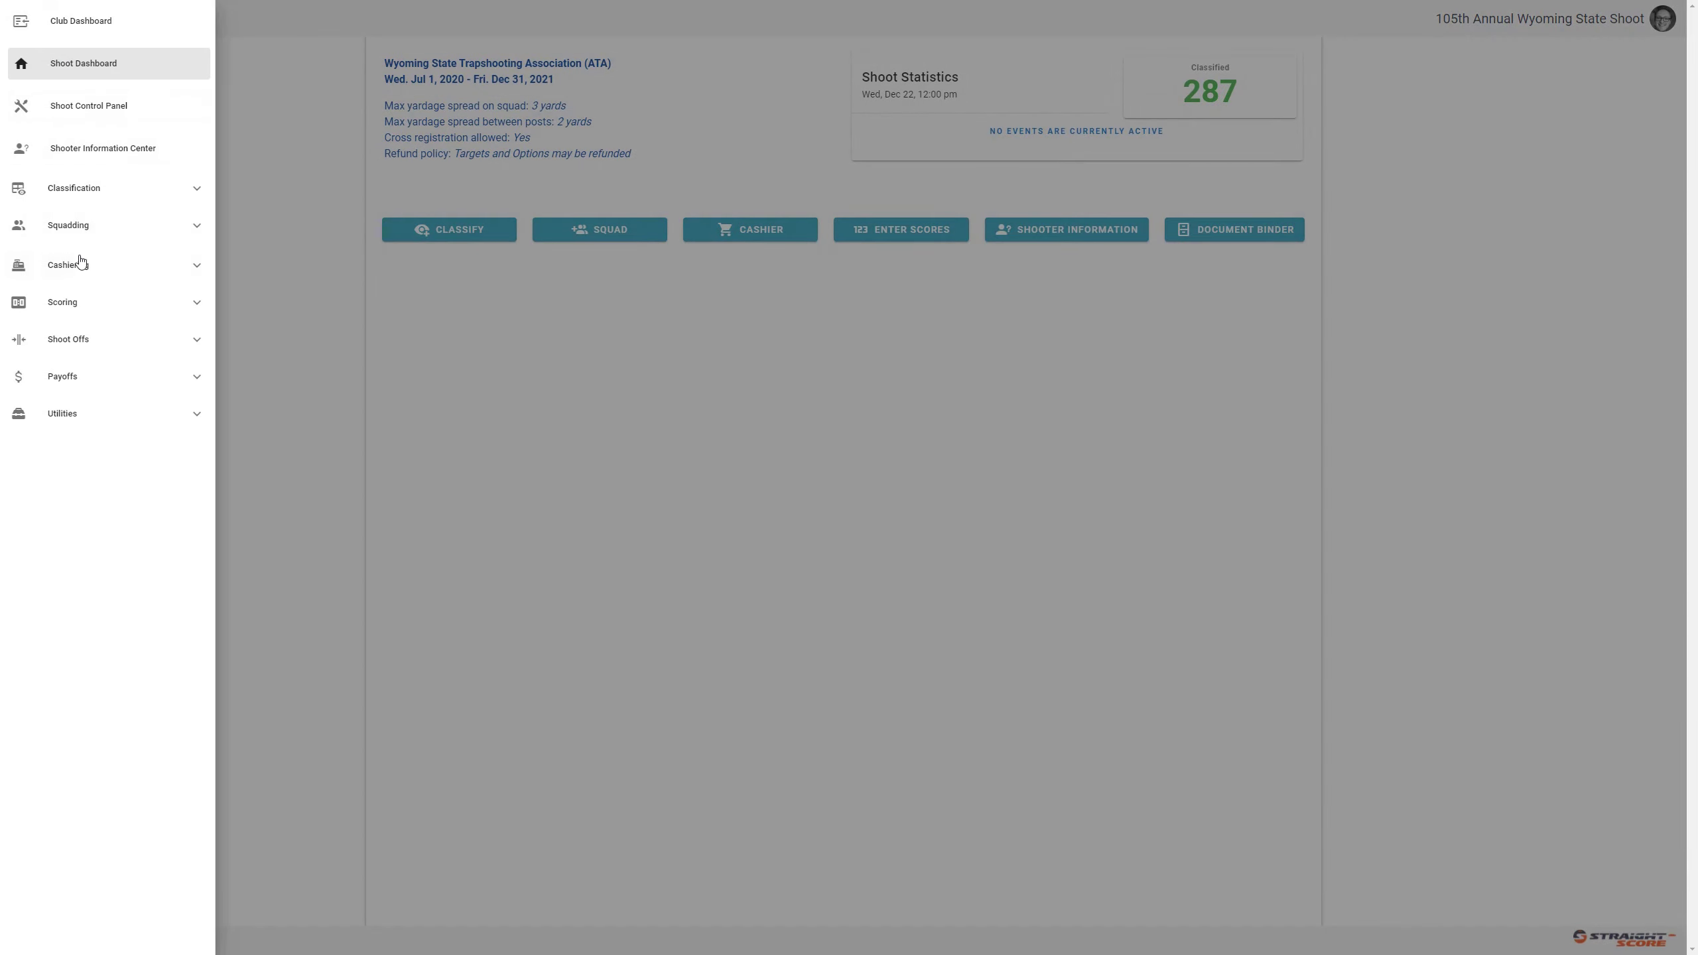
pyautogui.click(80, 226)
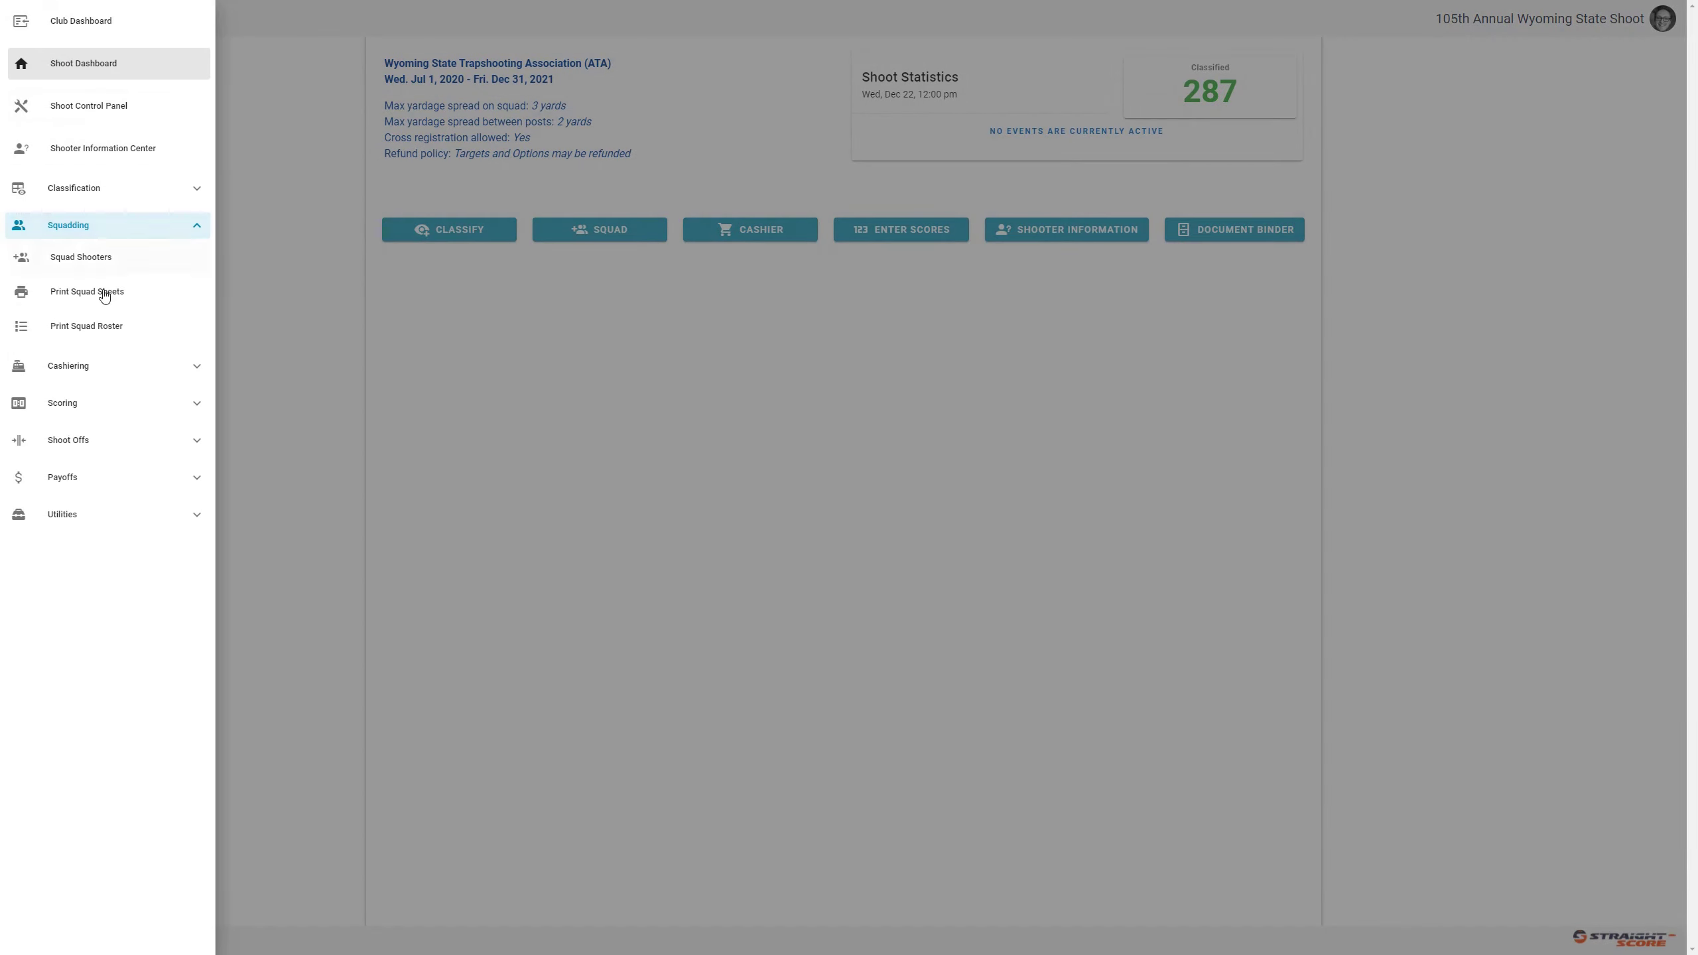
pyautogui.click(107, 333)
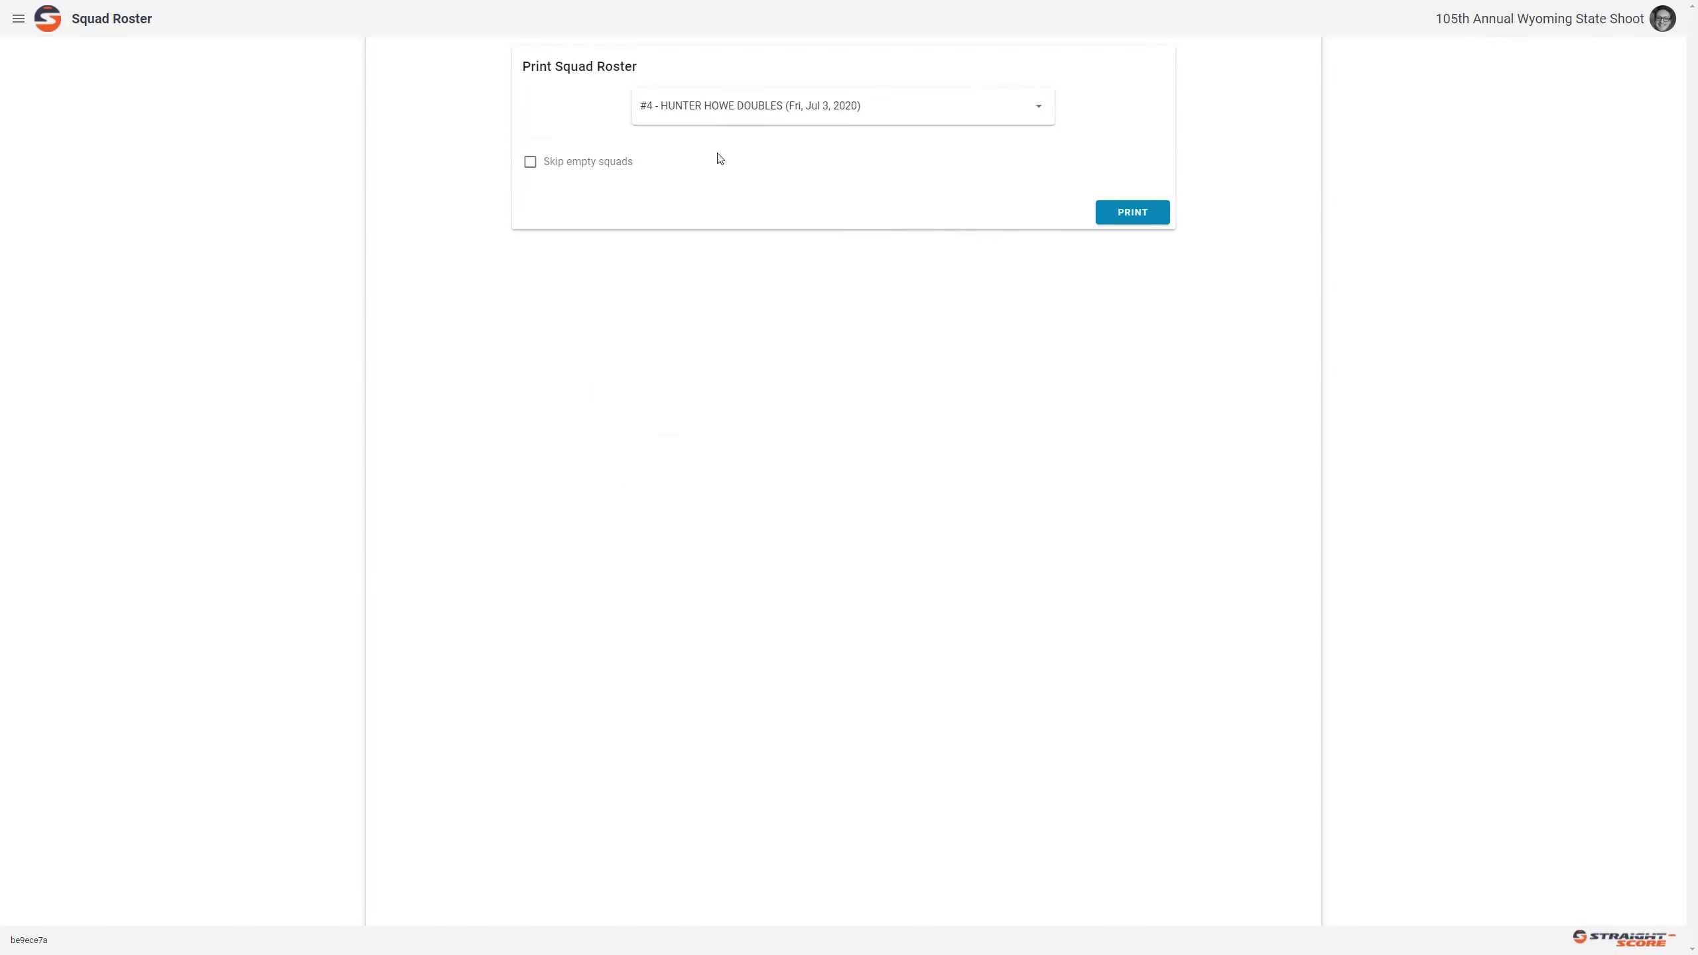
pyautogui.click(1134, 216)
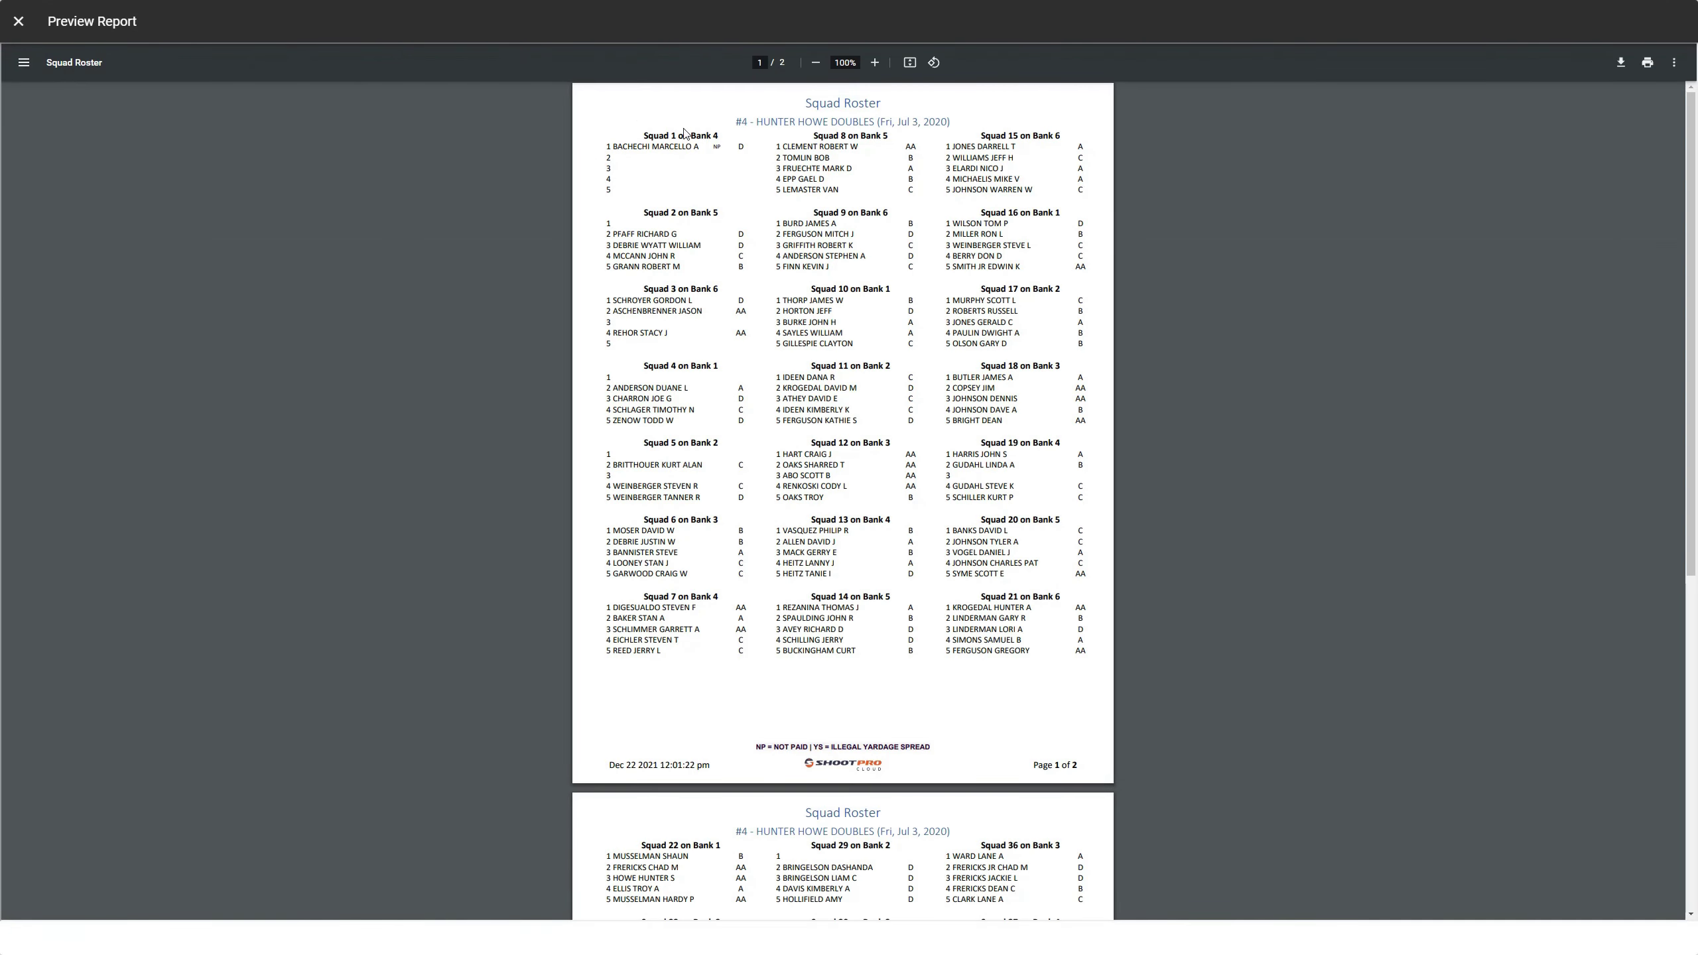
# - Examine both pages of the squad roster for bank assignments, unpaid markers and empty squads, and close the preview
pyautogui.keyDown('ctrl'); pyautogui.scroll(5, 953, 260); pyautogui.keyUp('ctrl')
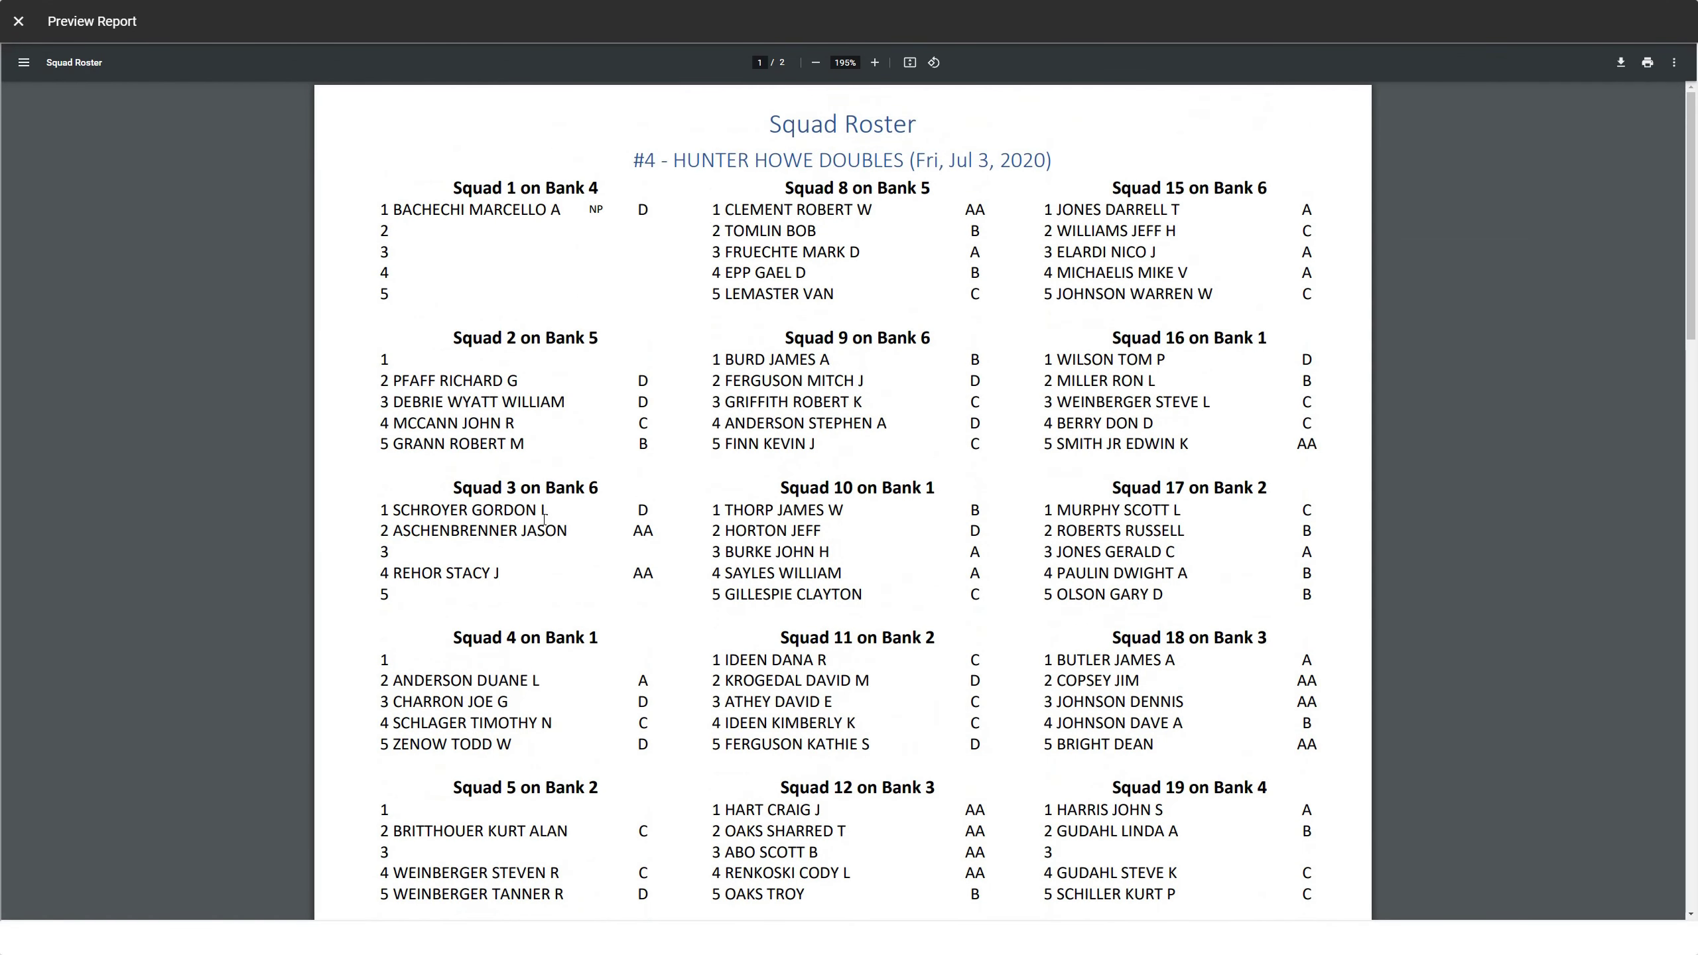
pyautogui.moveTo(602, 187); pyautogui.dragTo(452, 194)
pyautogui.moveTo(453, 193); pyautogui.dragTo(456, 193)
pyautogui.click(591, 243)
pyautogui.scroll(-20, 1088, 303)
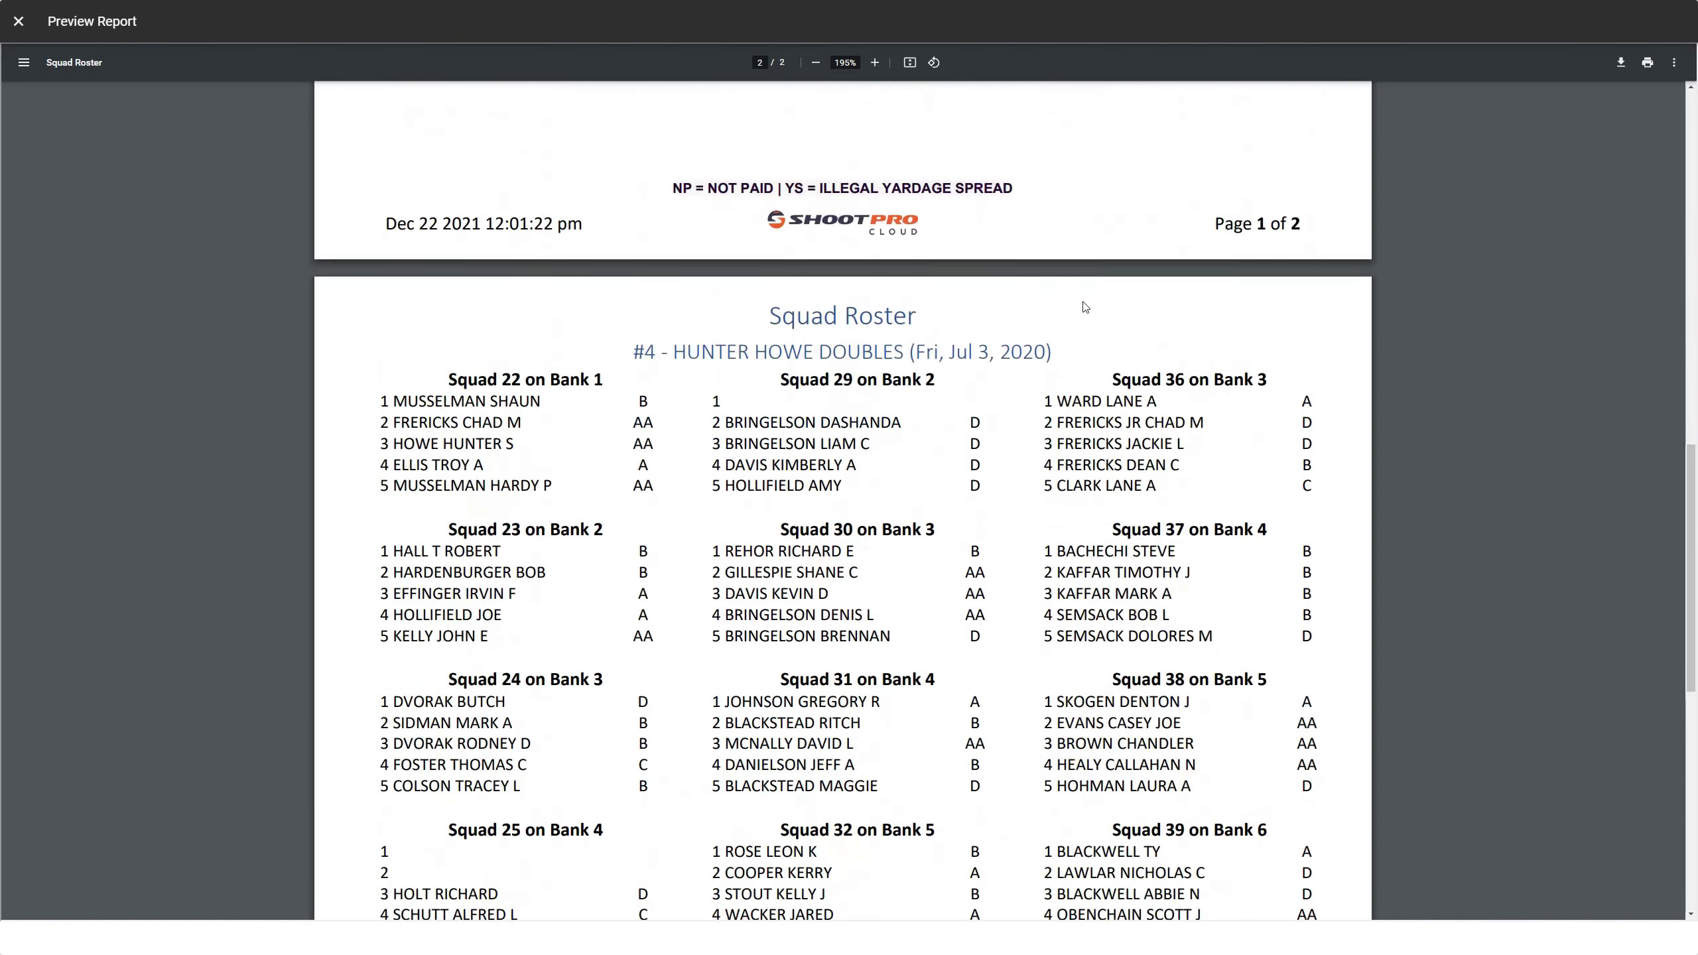
pyautogui.scroll(-7, 1088, 303)
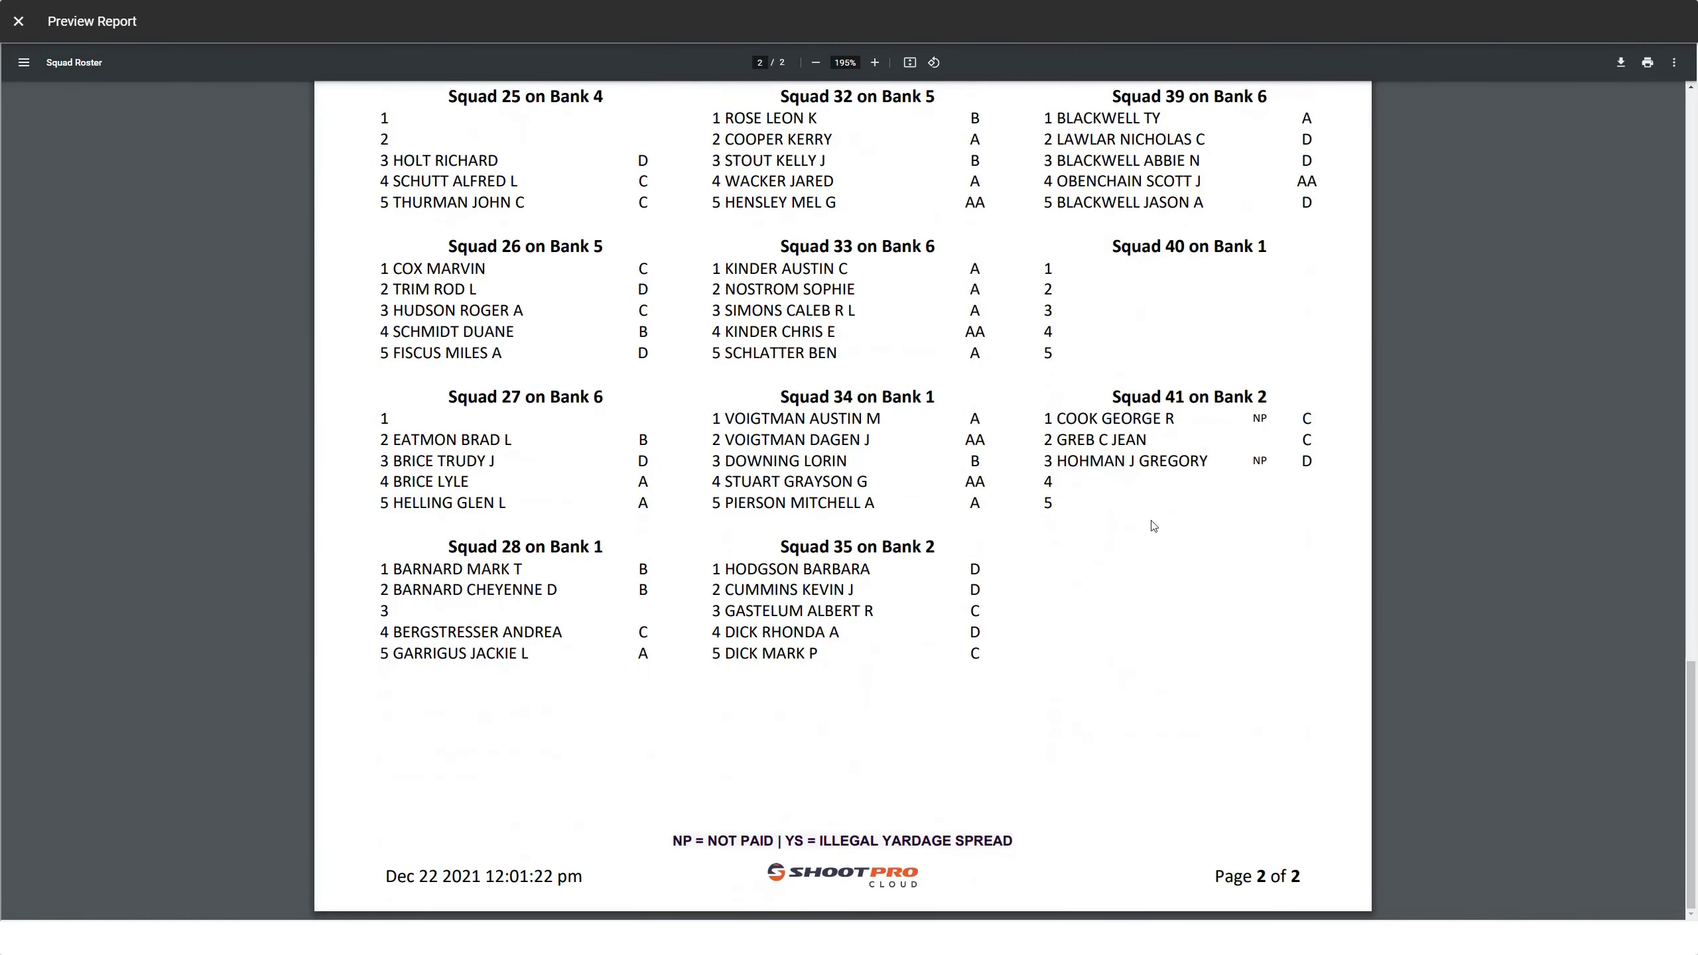
pyautogui.scroll(20, 1092, 491)
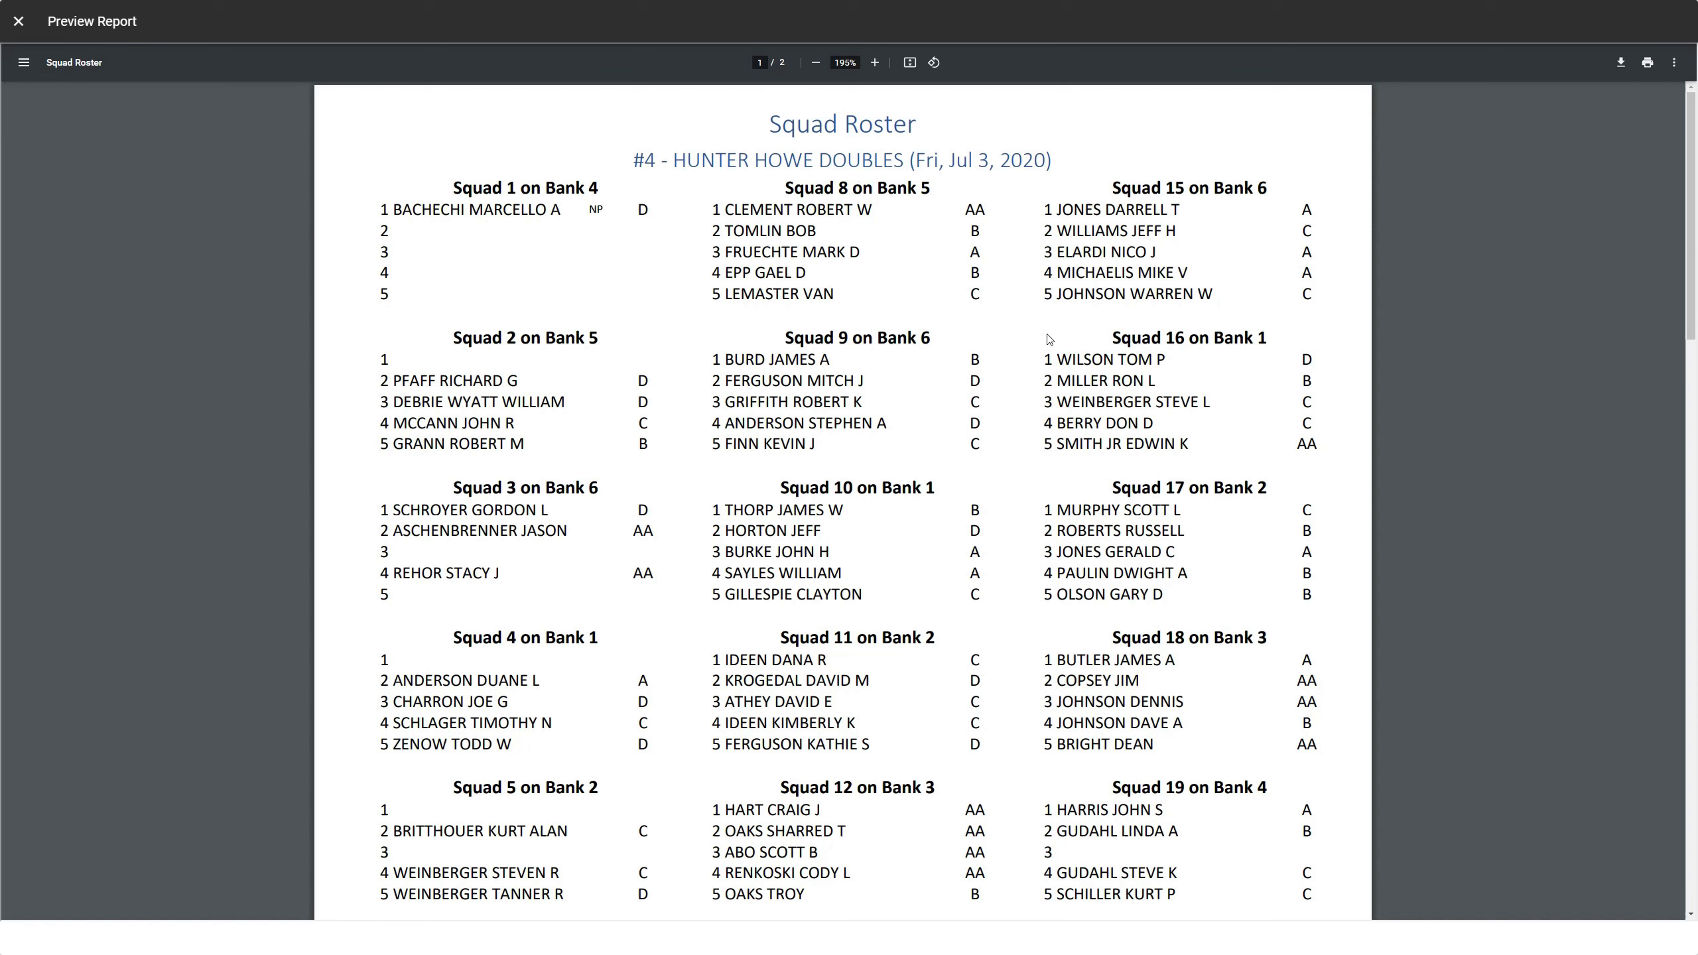
pyautogui.click(18, 20)
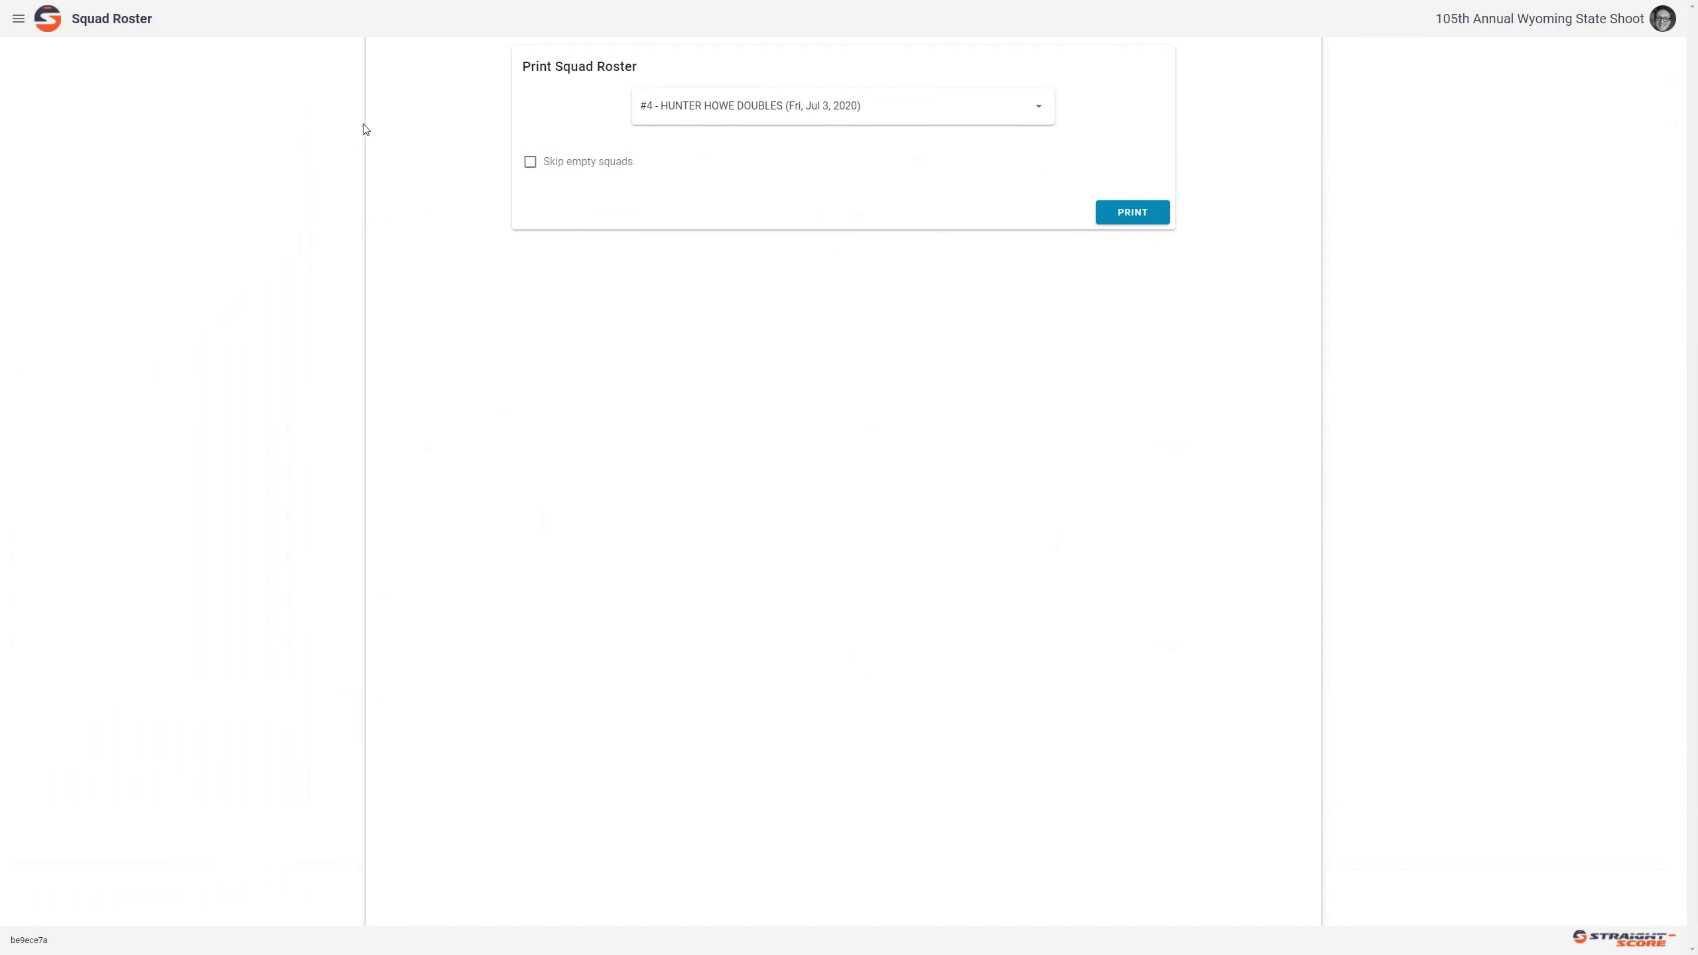
# - Regenerate the event #4 squad roster with empty squads skipped, check both pages, and close the preview
pyautogui.click(590, 171)
pyautogui.click(1129, 212)
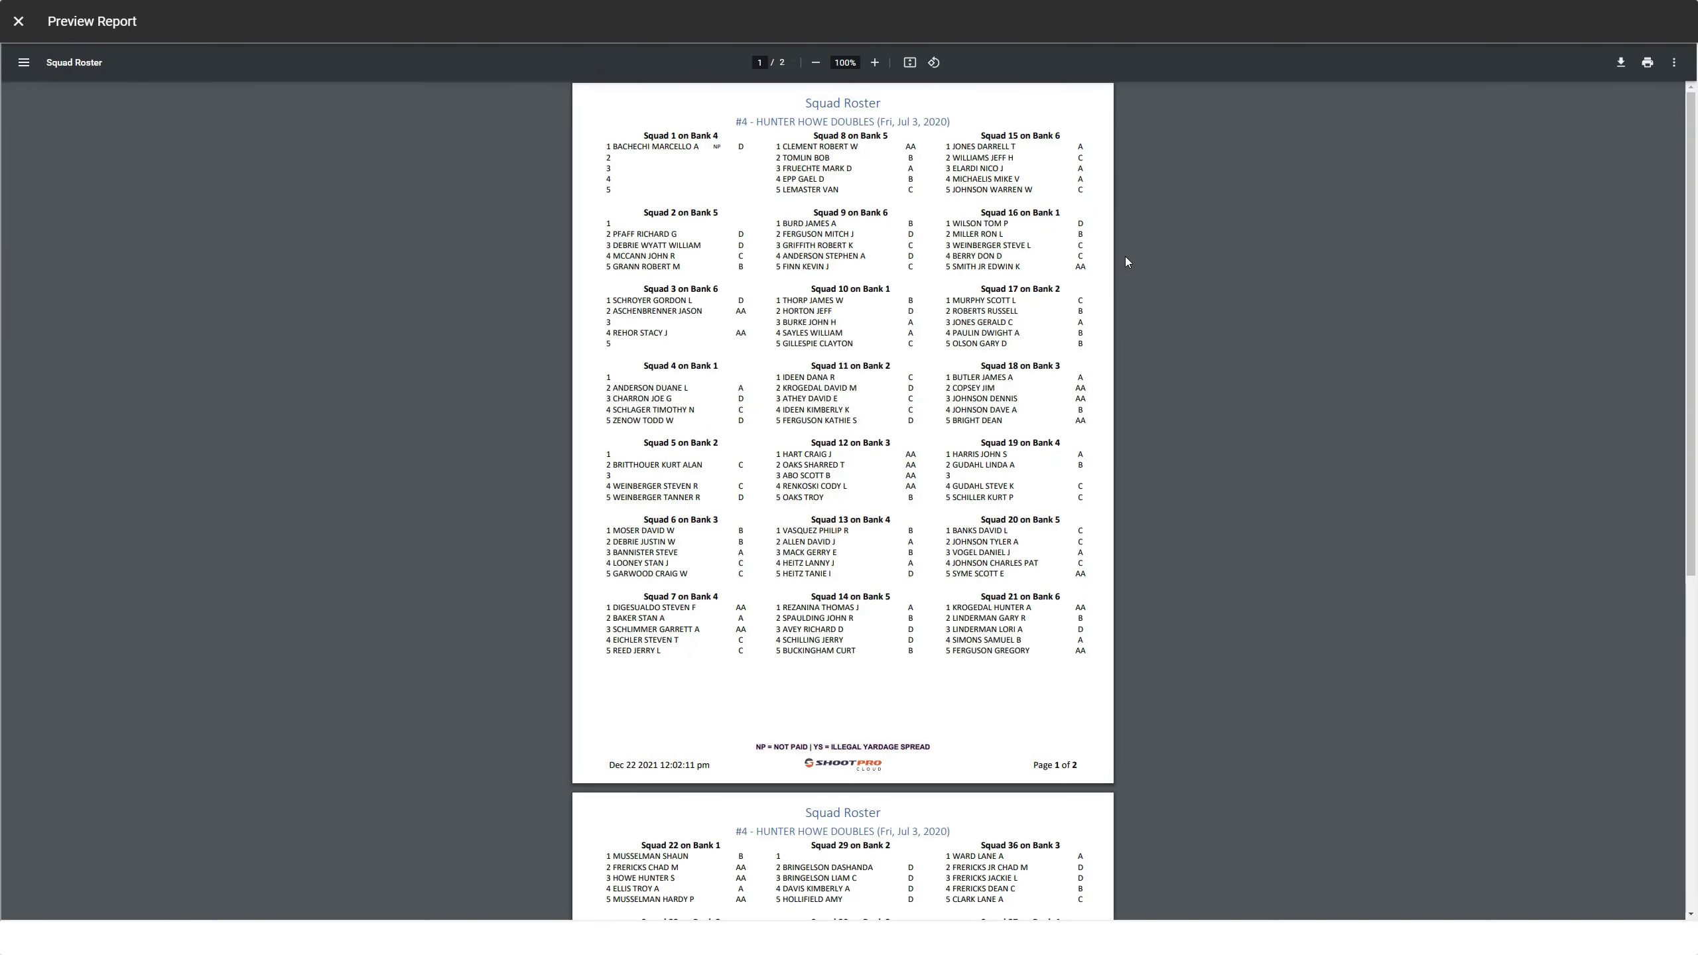
pyautogui.scroll(-2, 1115, 255)
pyautogui.scroll(-8, 1114, 255)
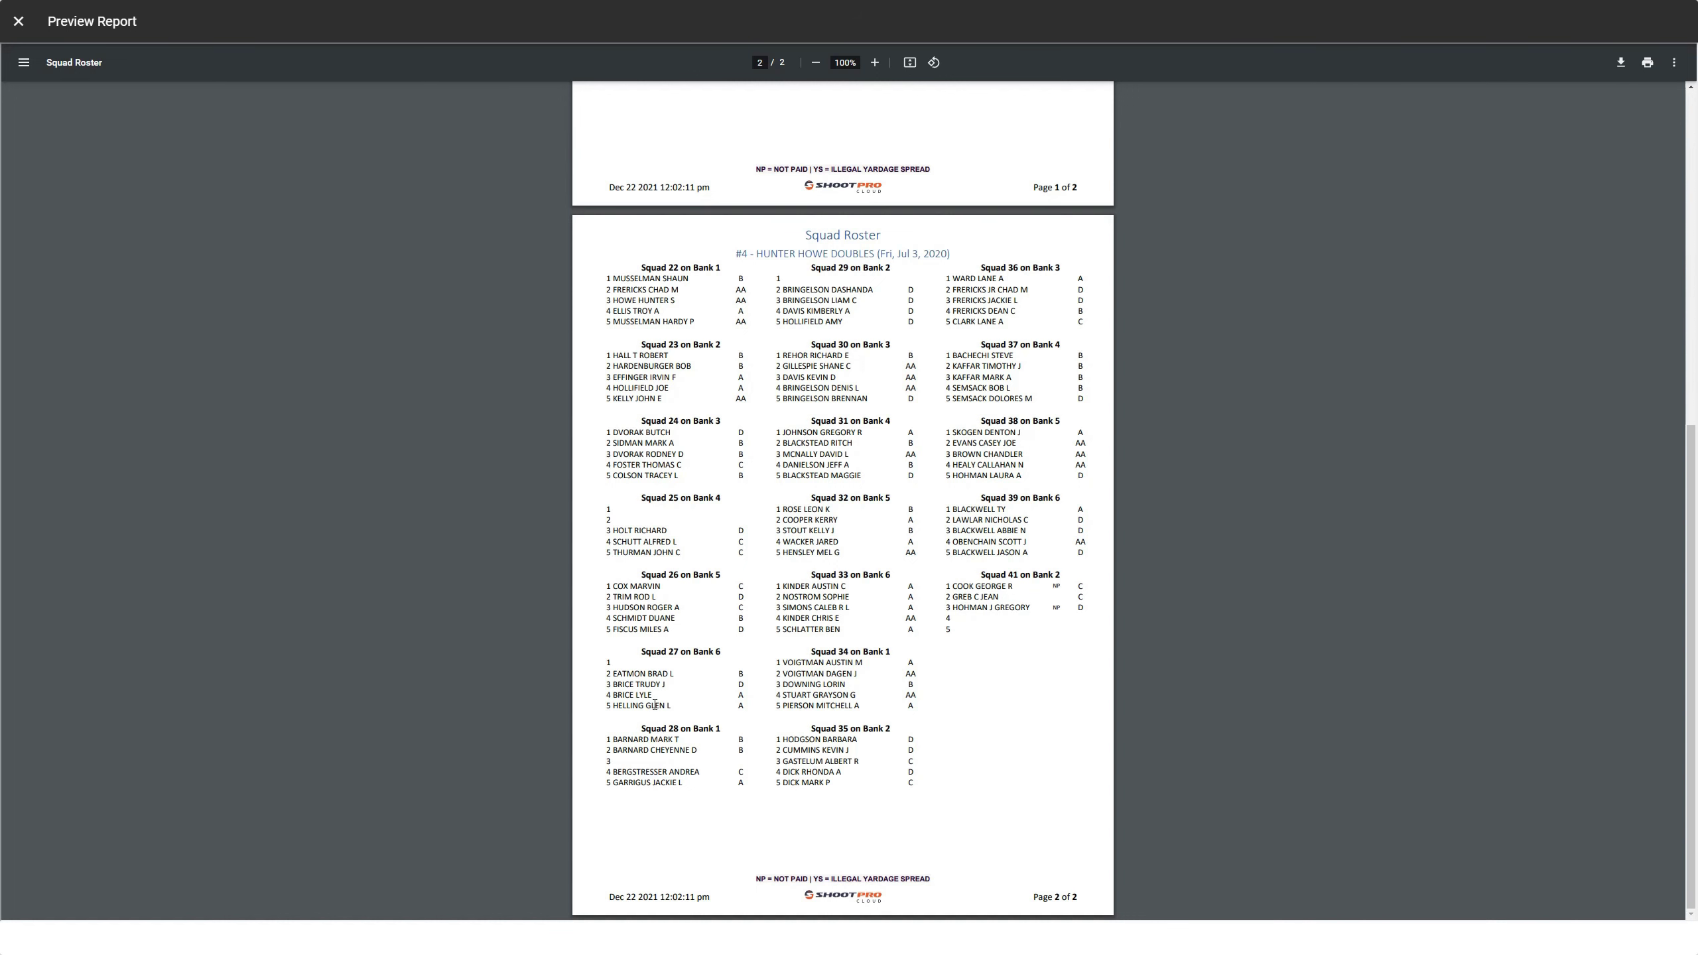
pyautogui.scroll(9, 716, 826)
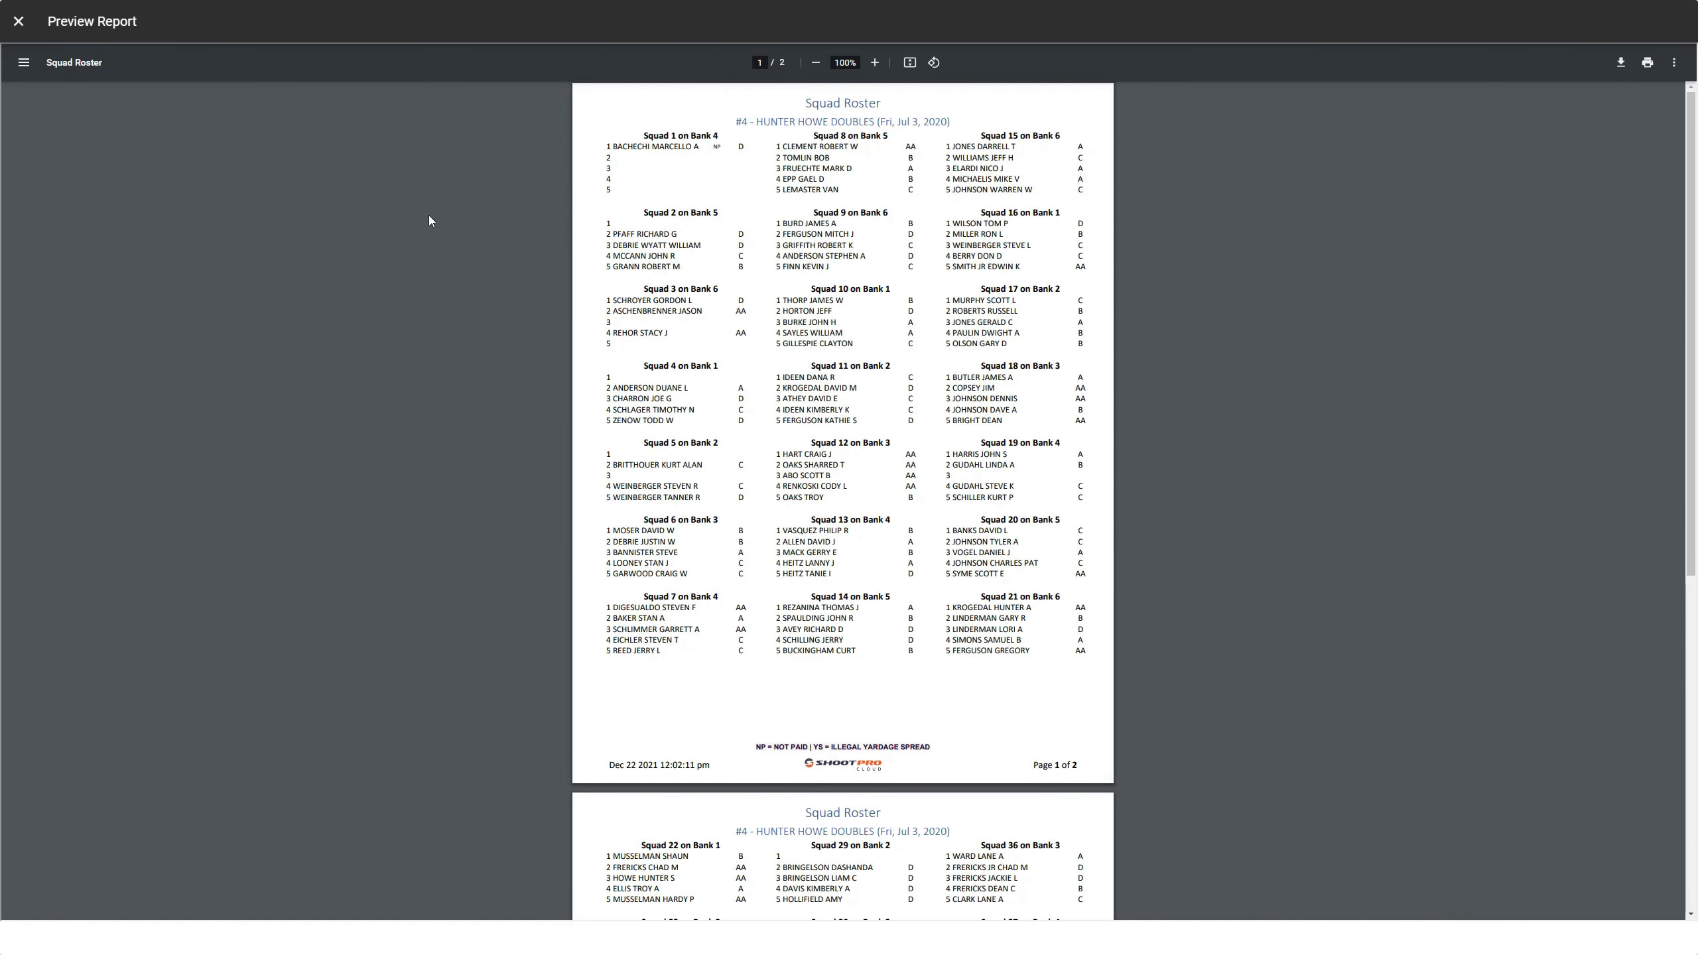
pyautogui.click(18, 22)
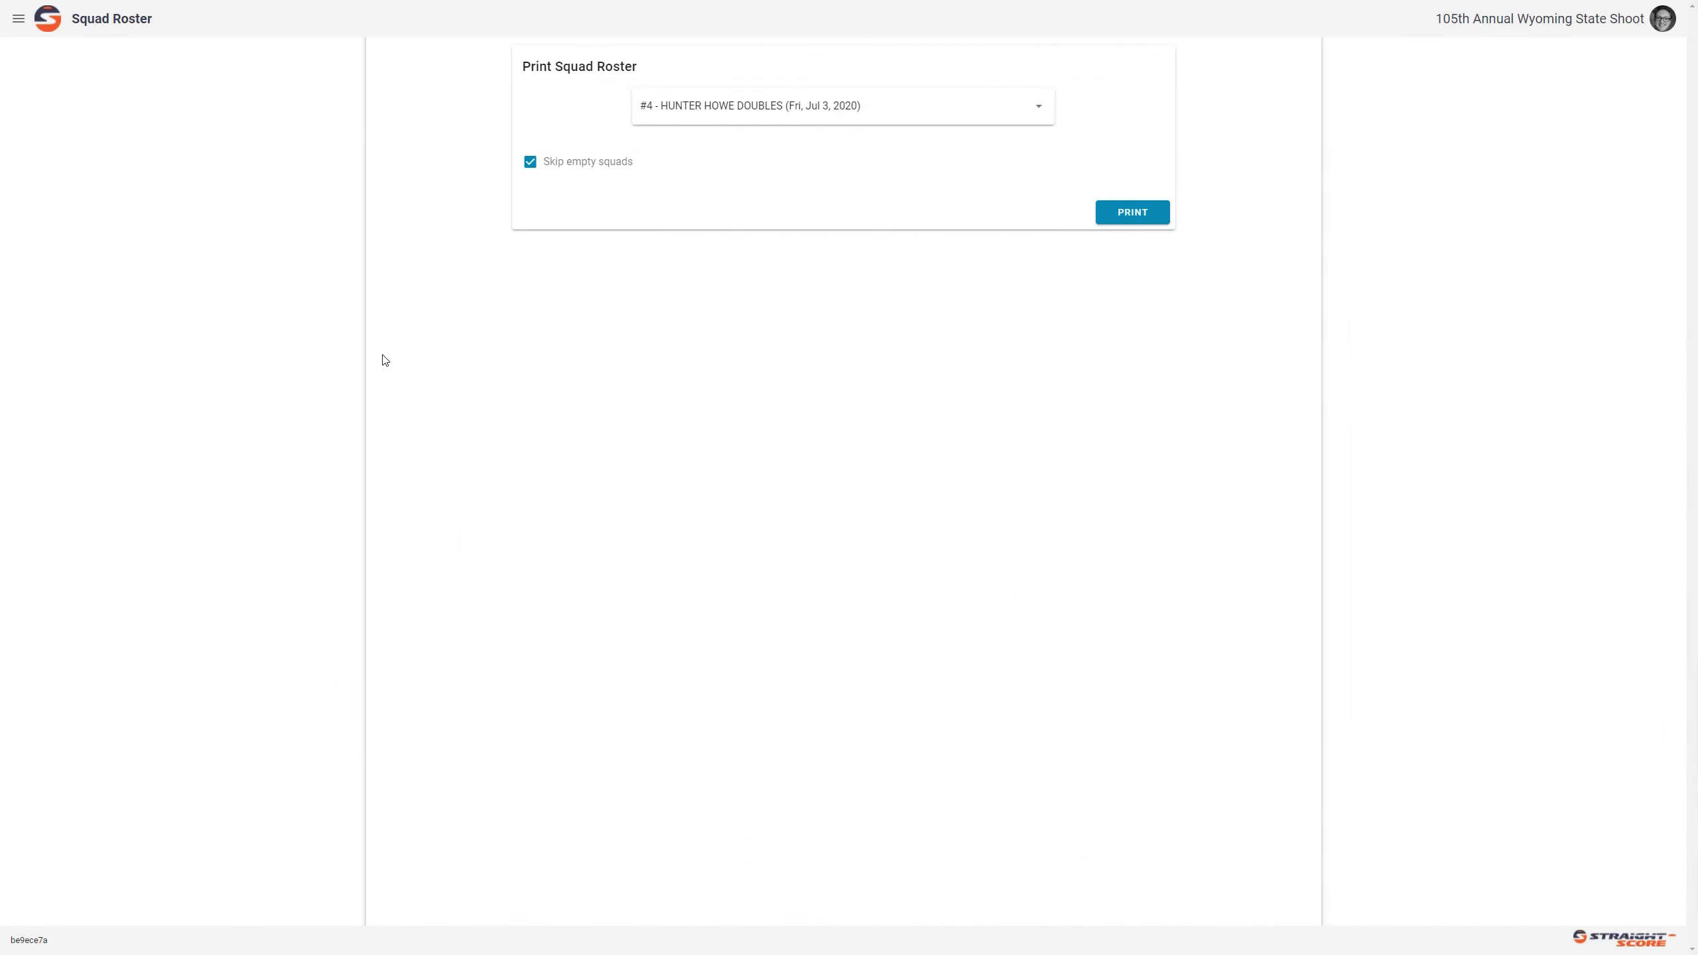